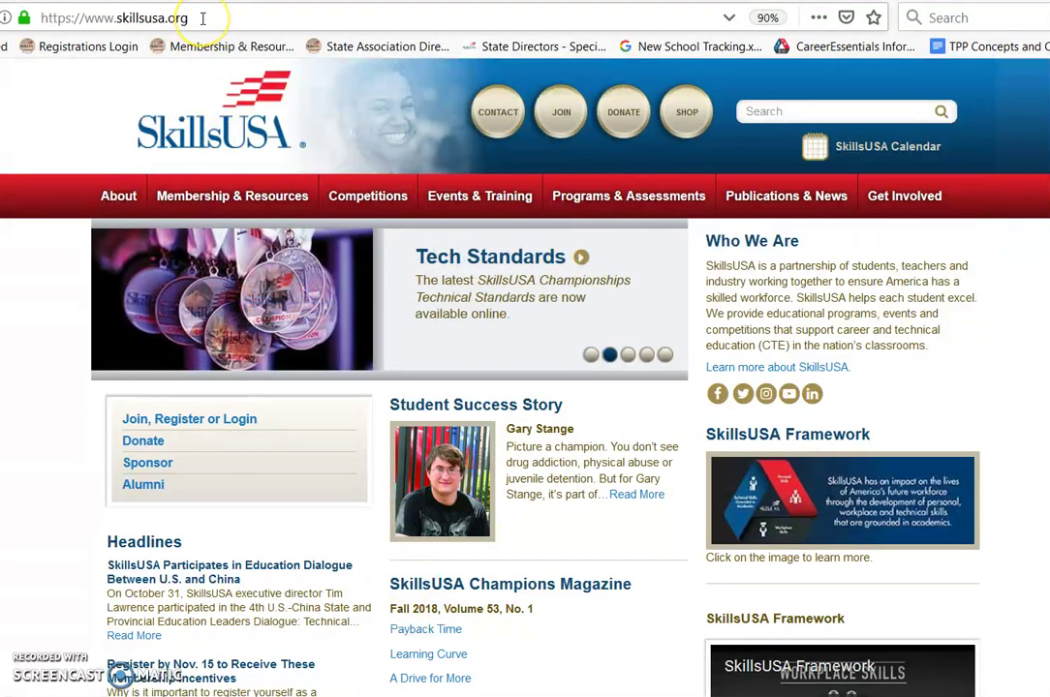
Open the SkillsUSA join page and log in with the saved school advisor e-mail and account password.
{"action": "left_click", "coordinate": [561, 113]}
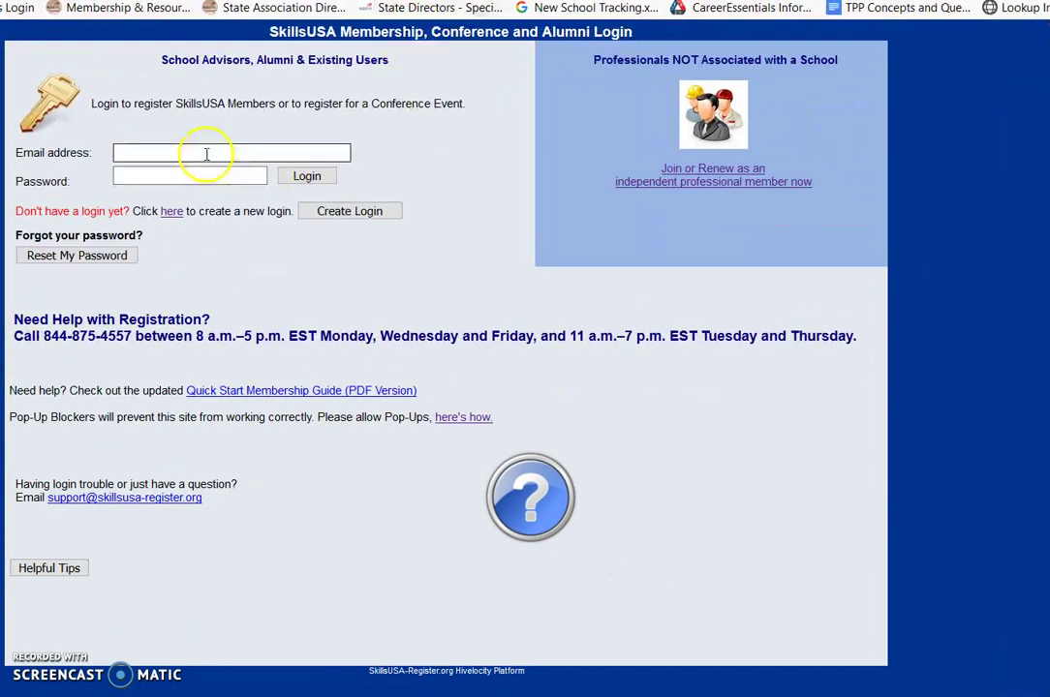
{"action": "left_click", "coordinate": [206, 154]}
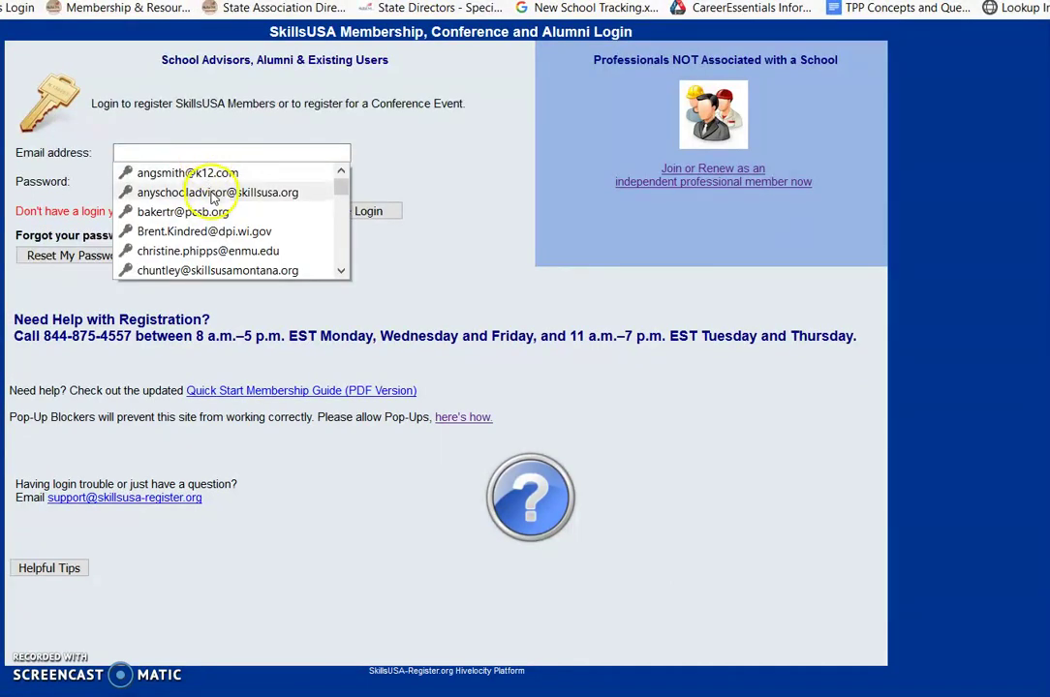
{"action": "left_click", "coordinate": [214, 193]}
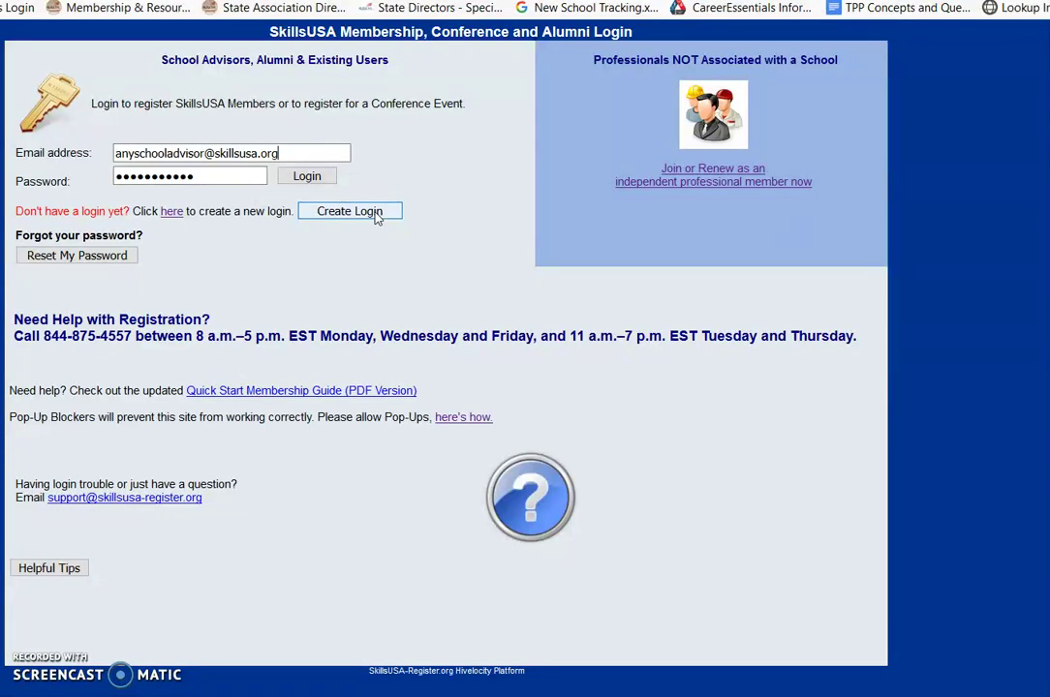
{"action": "left_click", "coordinate": [314, 181]}
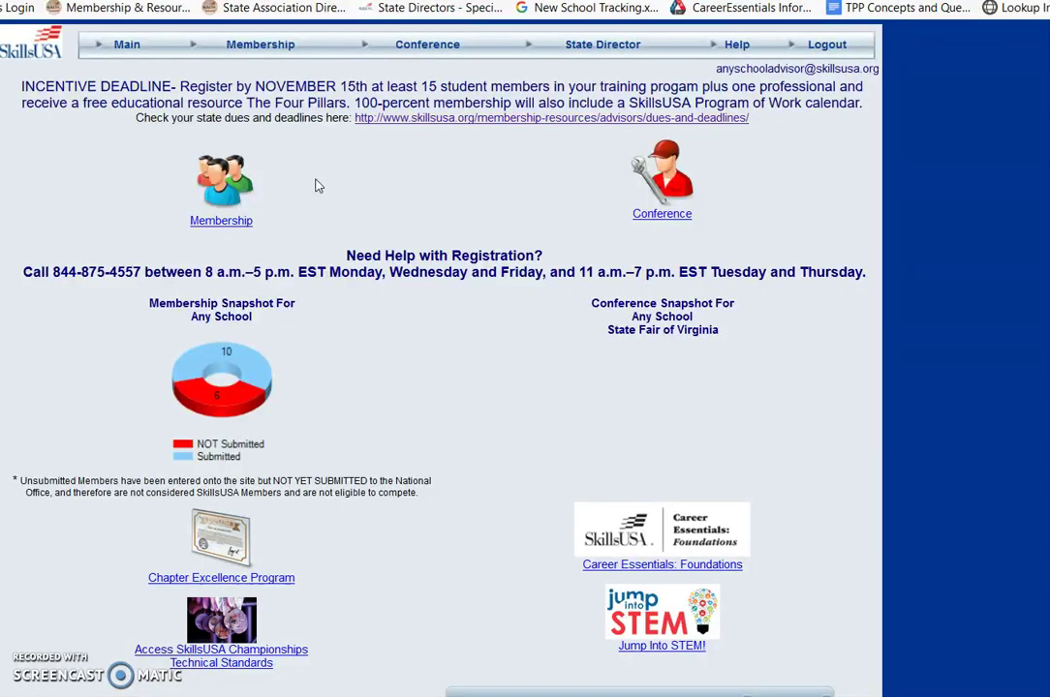
Open the school's membership area and go to the page for uploading a membership file.
{"action": "left_click", "coordinate": [230, 223]}
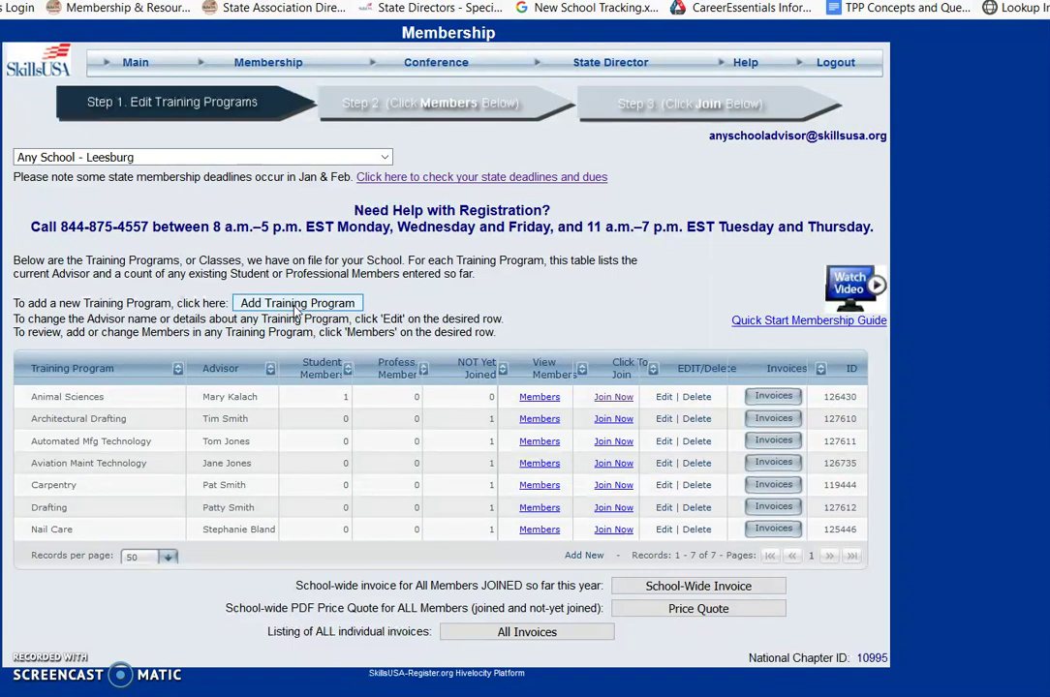
{"action": "left_click", "coordinate": [264, 64]}
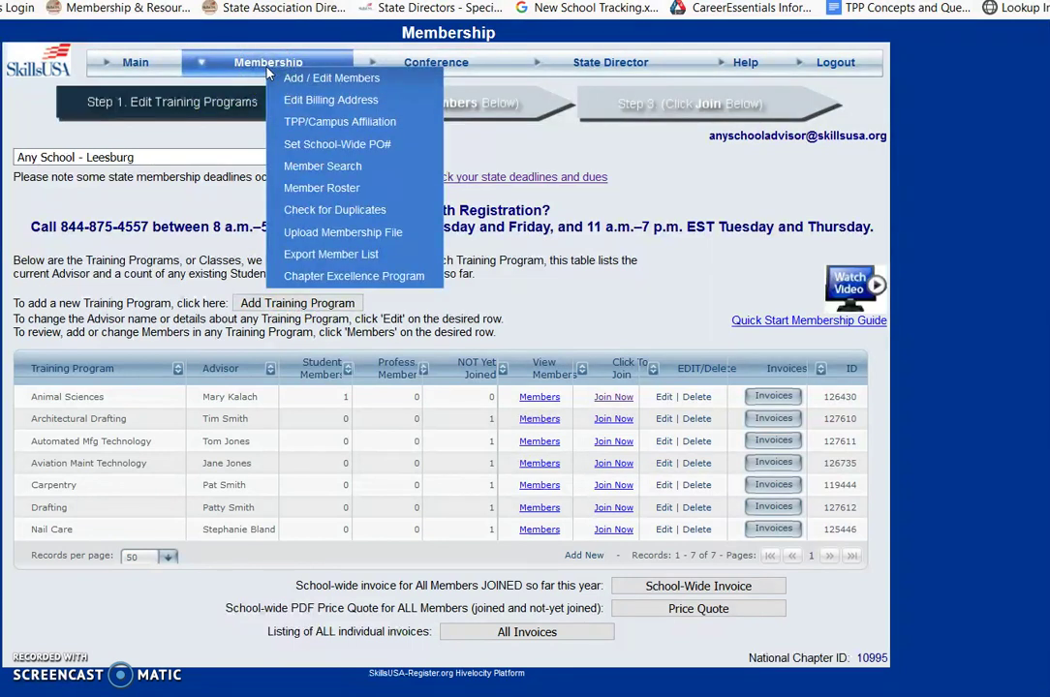
{"action": "left_click", "coordinate": [381, 240]}
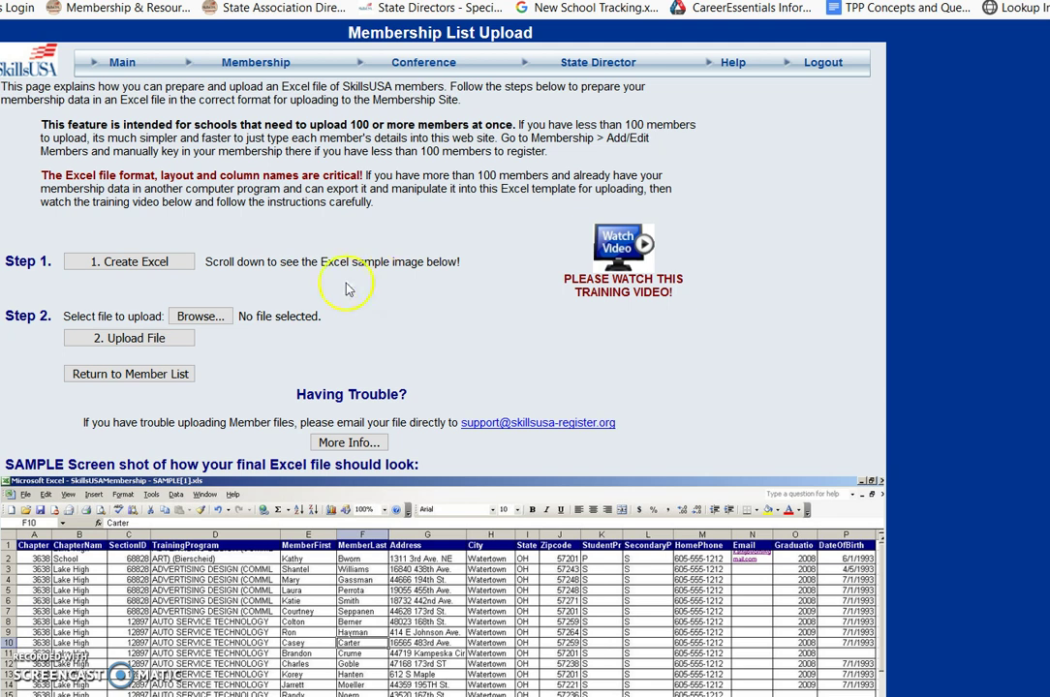
Create the Excel membership template and open excelContactTemplate.xls in Excel, accepting the file format mismatch.
{"action": "left_click", "coordinate": [155, 264]}
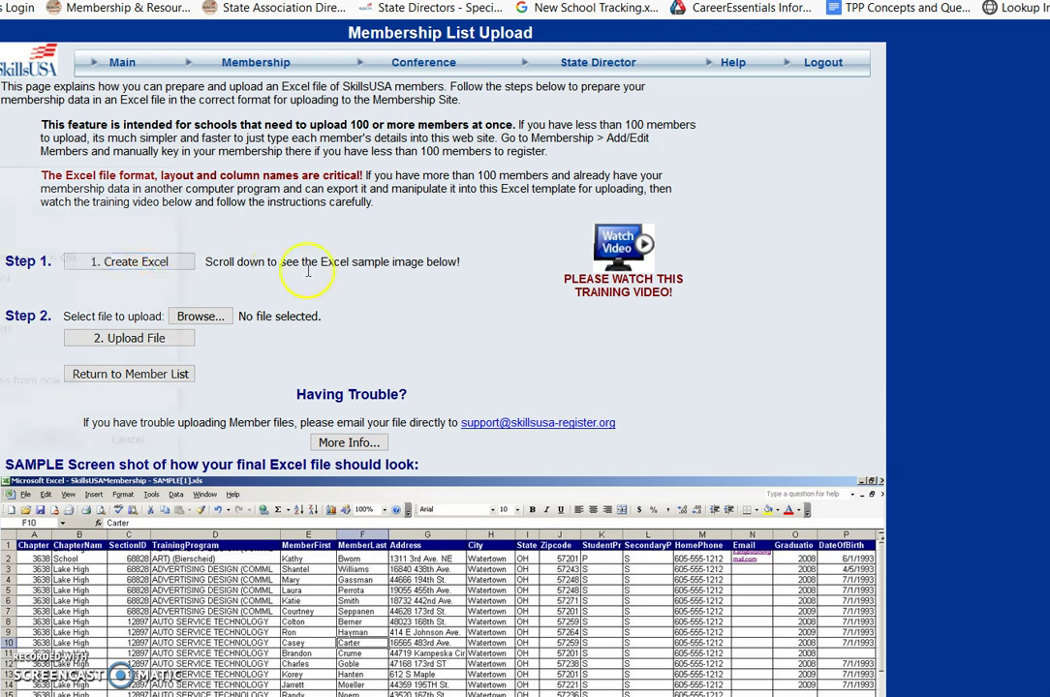
{"action": "left_click", "coordinate": [73, 453]}
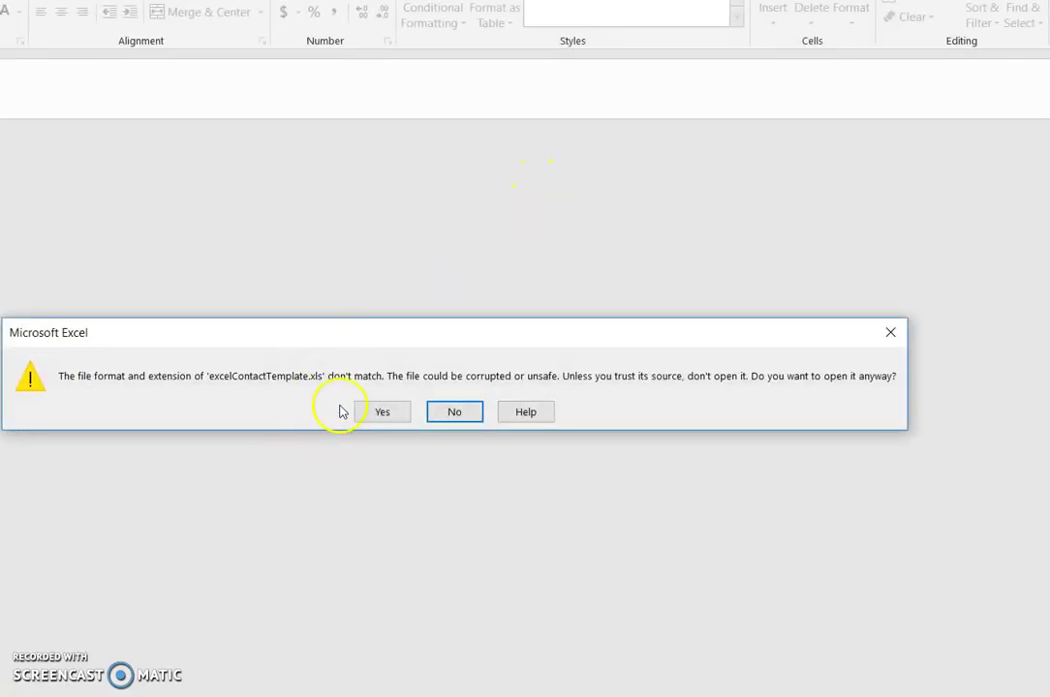
{"action": "left_click", "coordinate": [379, 413]}
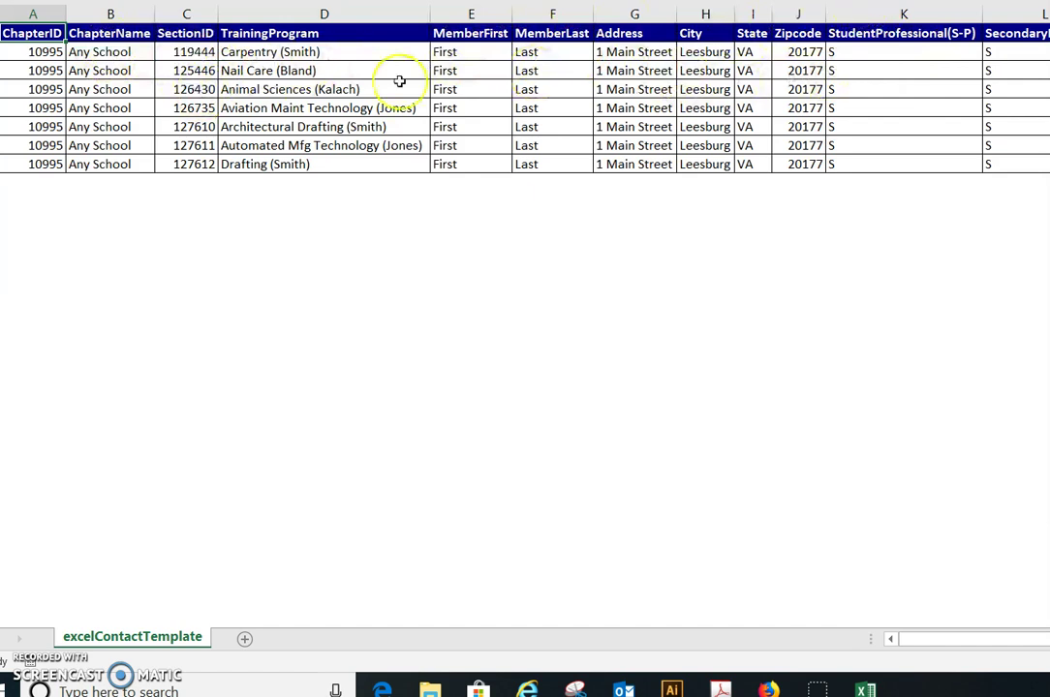
Insert an entire blank row between the Carpentry and Nail Care rows.
{"action": "left_click", "coordinate": [124, 73]}
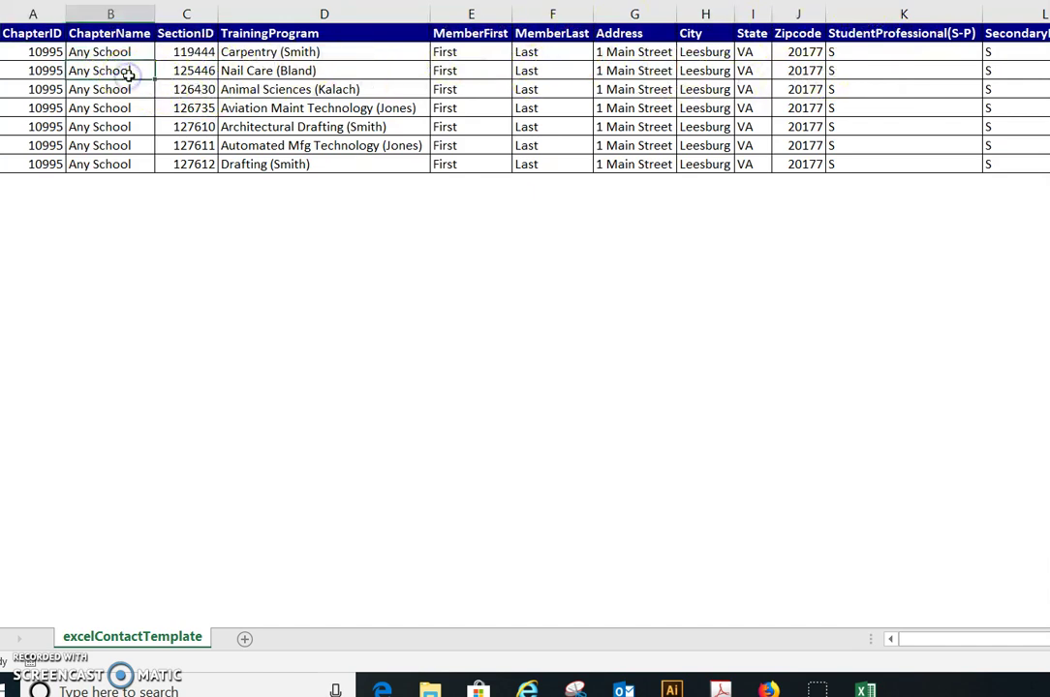
{"action": "right_click", "coordinate": [129, 74]}
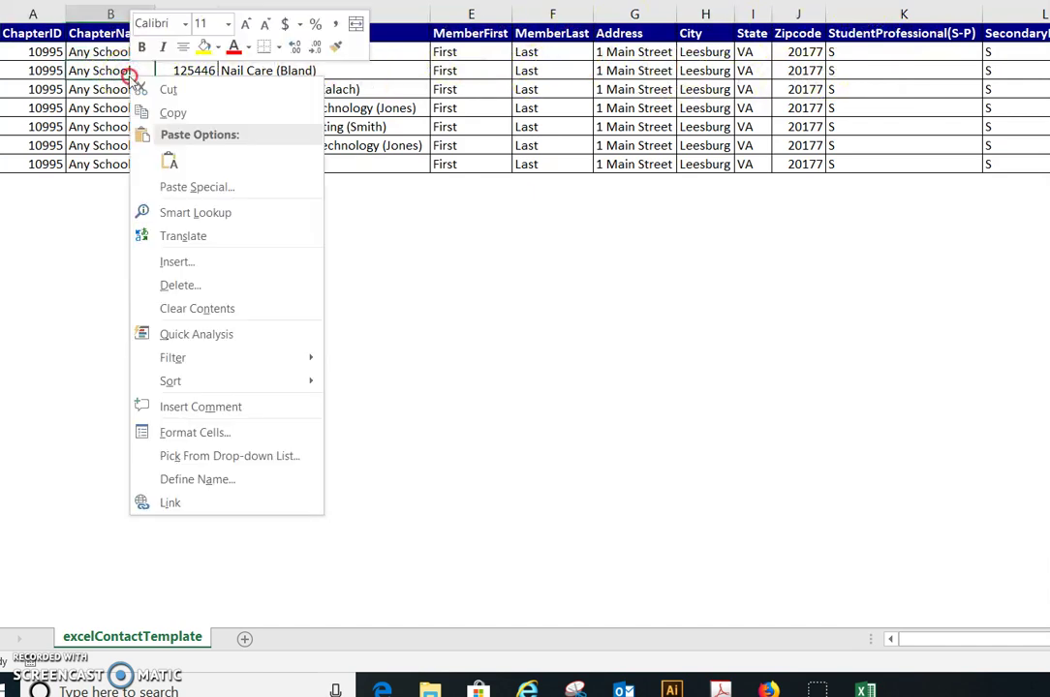
{"action": "left_click", "coordinate": [206, 262]}
{"action": "left_click", "coordinate": [177, 265]}
{"action": "left_click", "coordinate": [156, 322]}
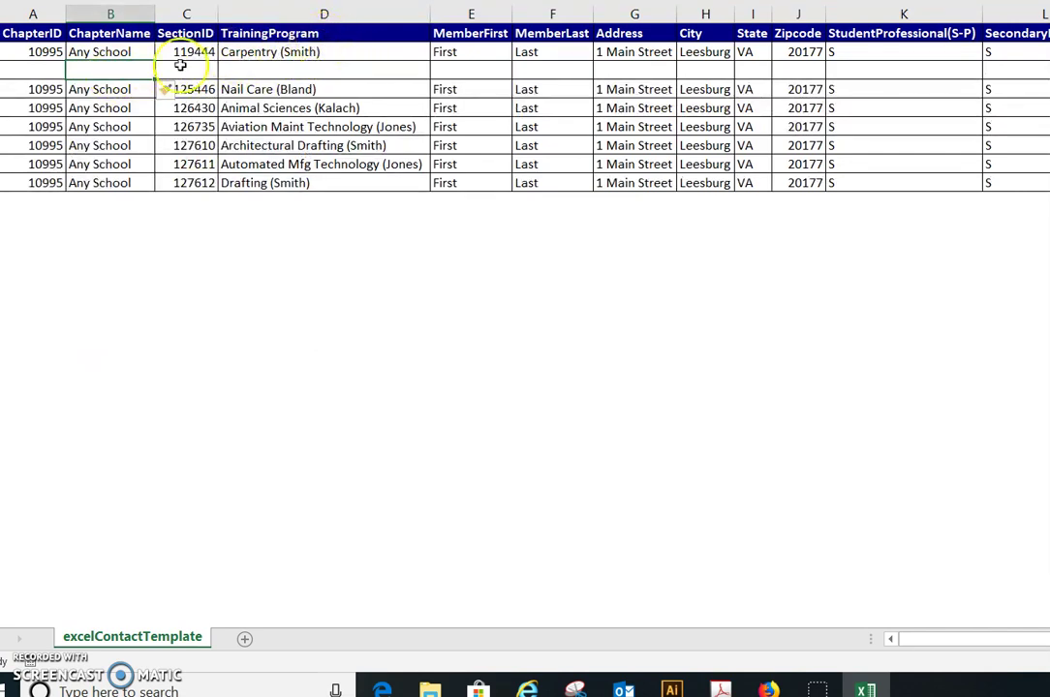
Copy the whole Carpentry record into the blank row beneath it, starting at the ChapterID column.
{"action": "left_click_drag", "start_coordinate": [42, 54], "coordinate": [1049, 54]}
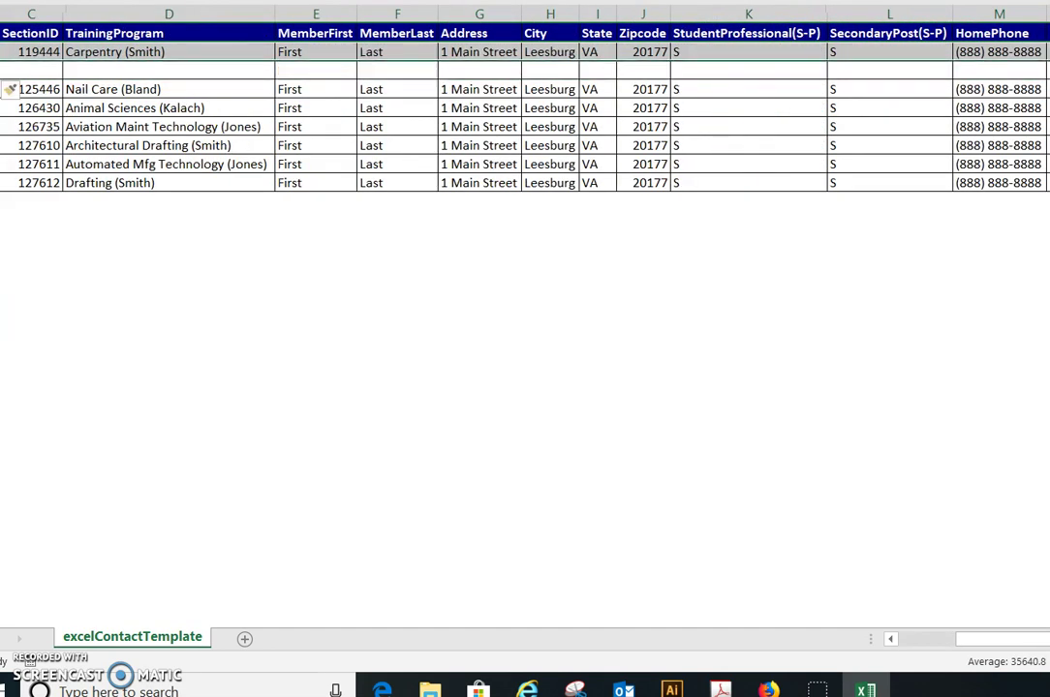
{"action": "key", "text": "ctrl+c"}
{"action": "left_click", "coordinate": [12, 89]}
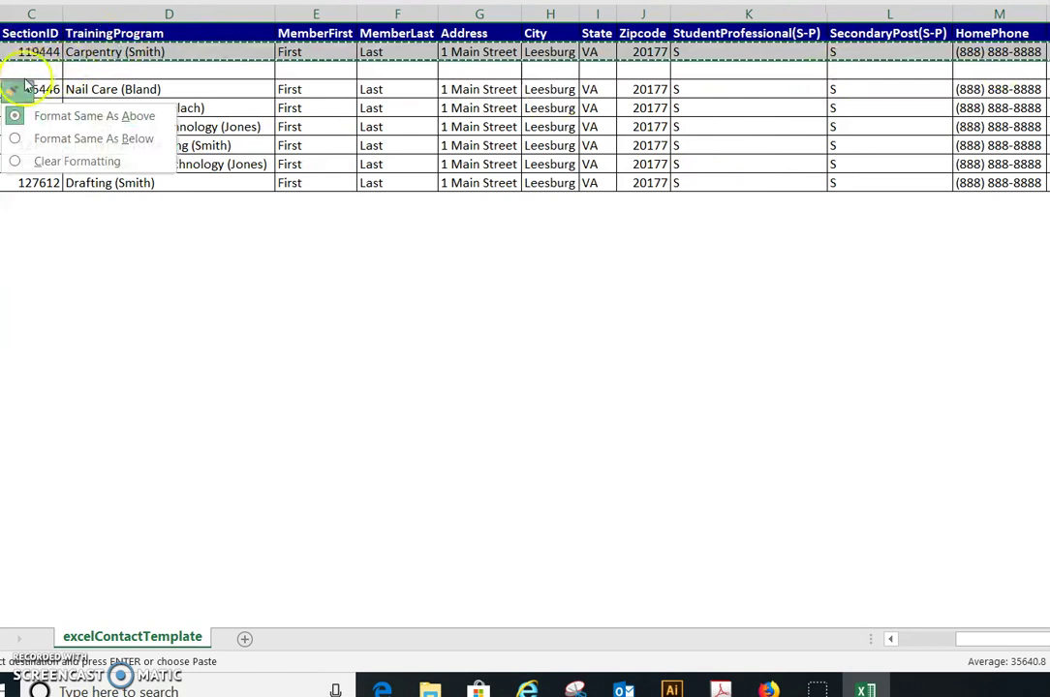
{"action": "left_click", "coordinate": [43, 69]}
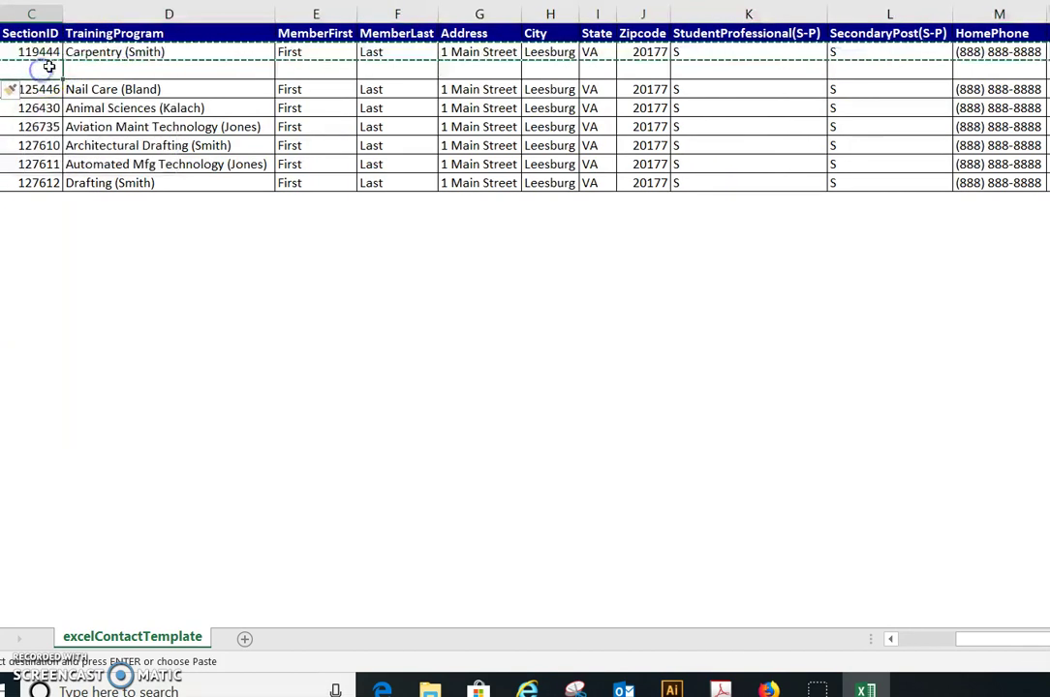
{"action": "key", "text": "Home"}
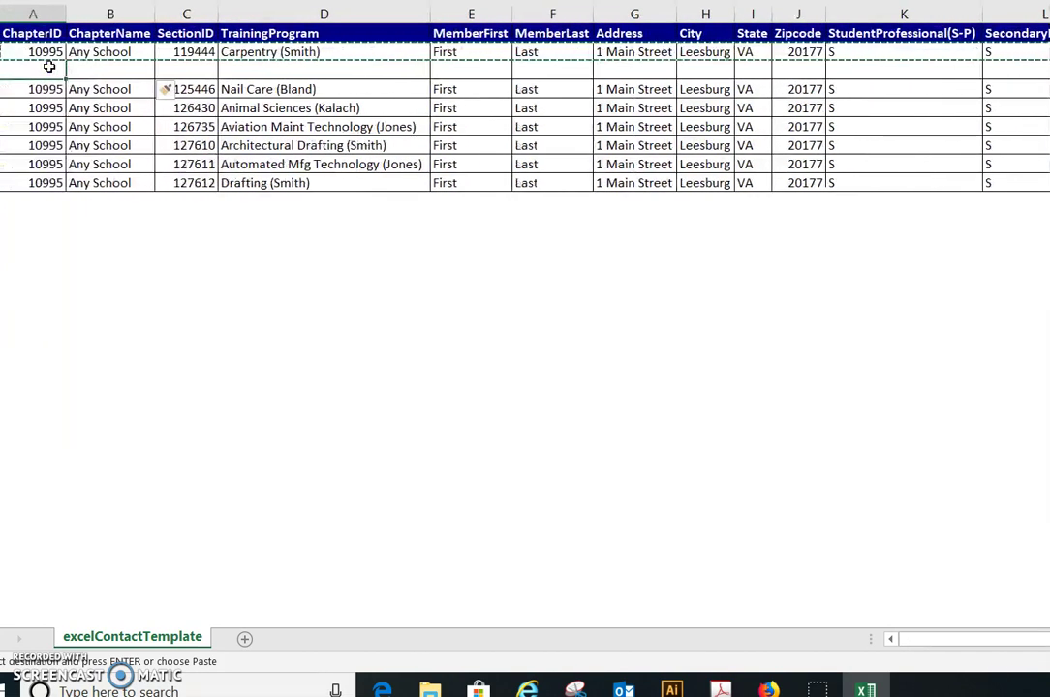
{"action": "key", "text": "ctrl+v"}
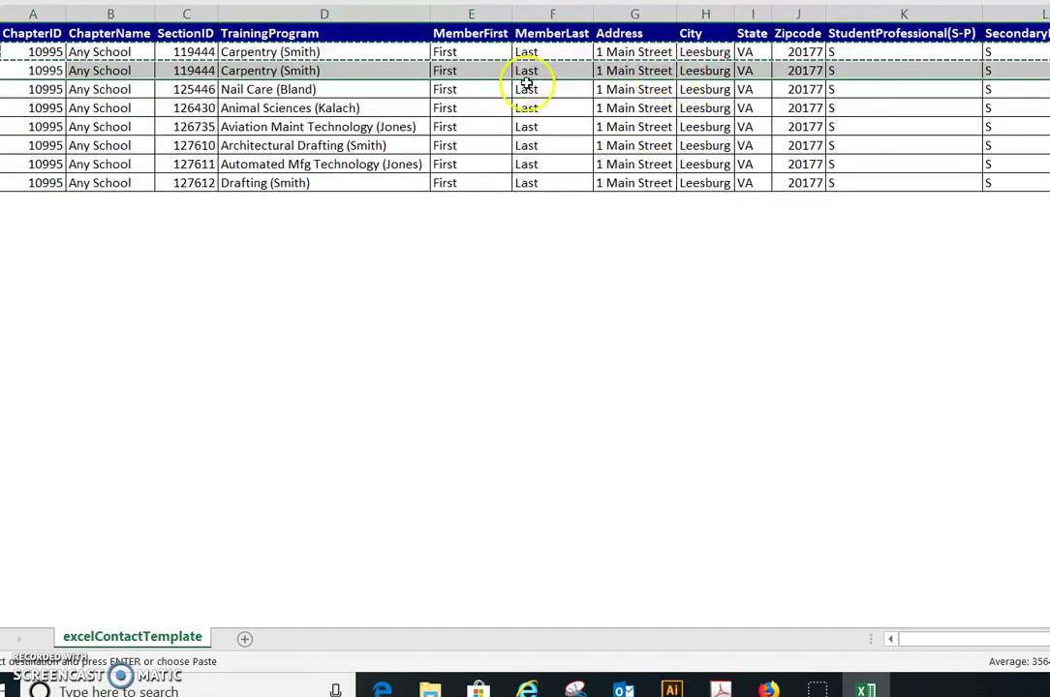
{"action": "key", "text": "Escape"}
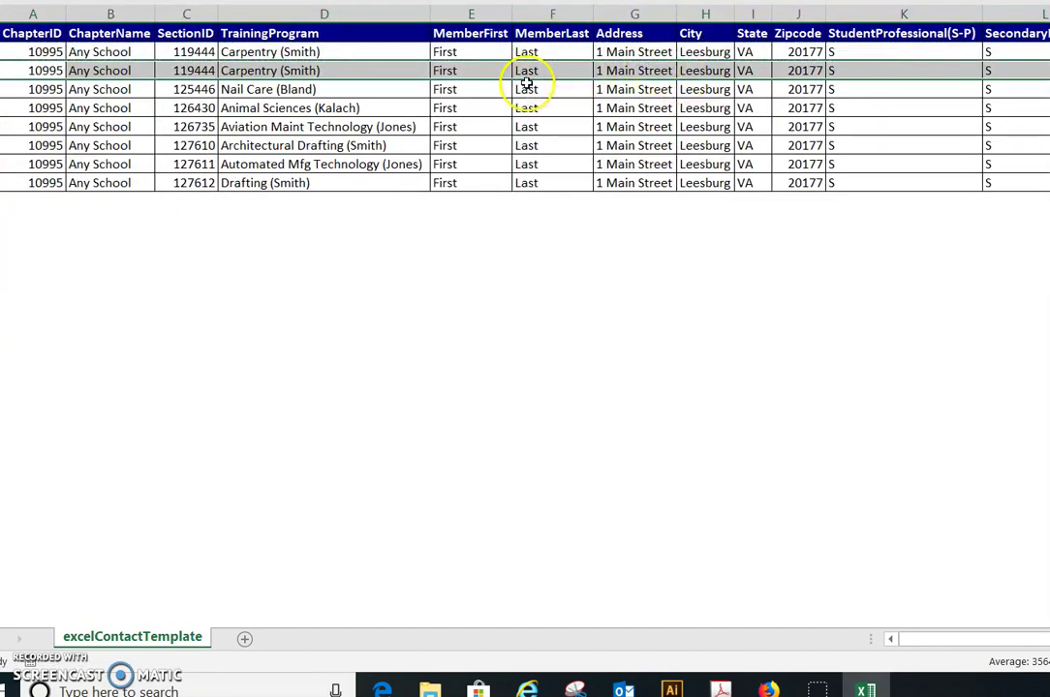
Enter the member's first and last name in the first Carpentry row.
{"action": "left_click", "coordinate": [469, 51]}
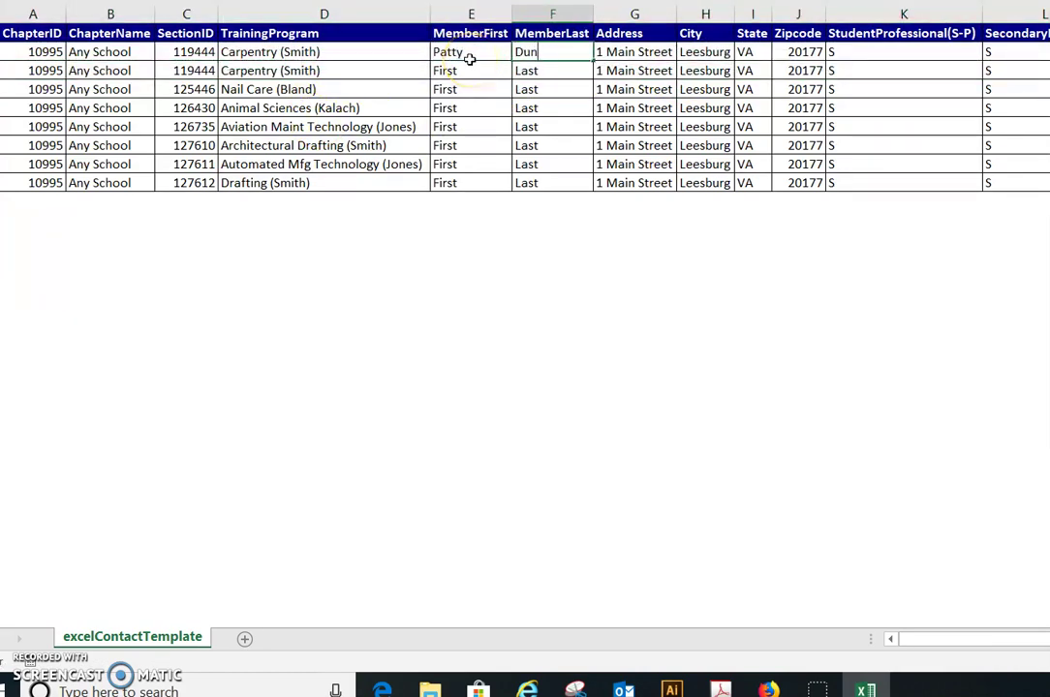
{"action": "key", "text": "Tab"}
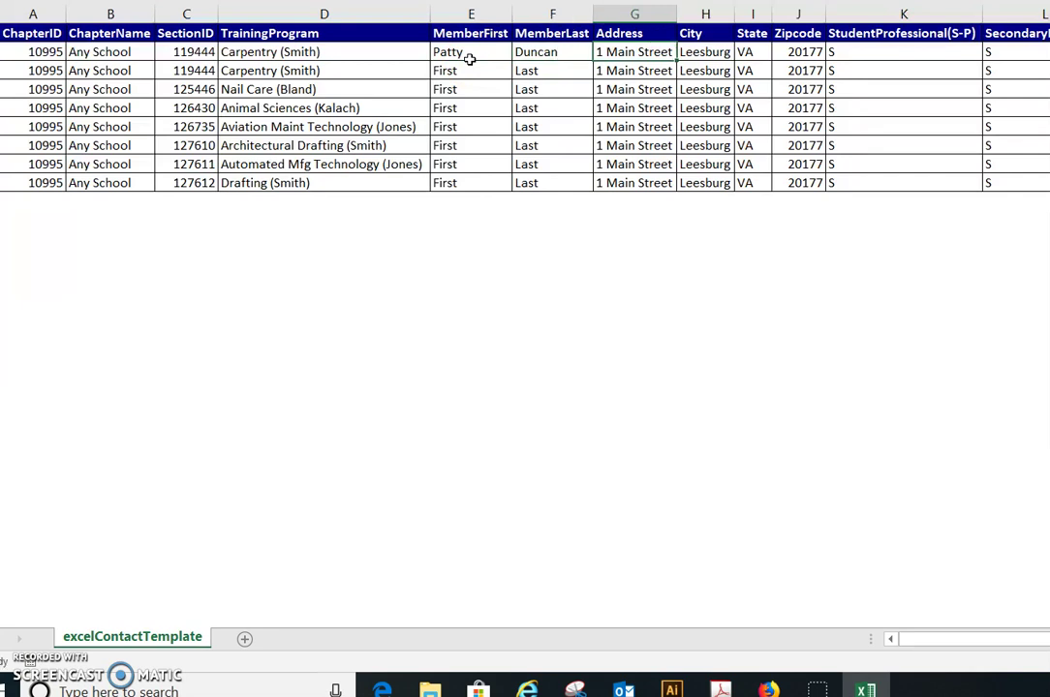
Set StudentProfessional(S-P) to P for the member in the first Carpentry row.
{"action": "key", "text": "Tab"}
{"action": "key", "text": "Tab"}
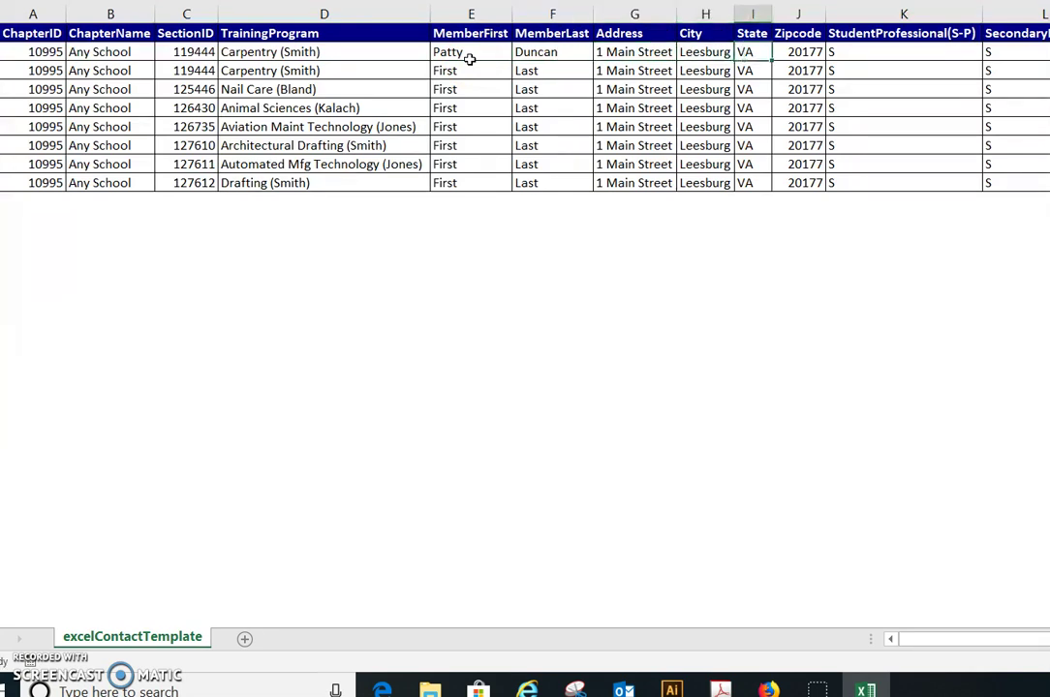
{"action": "key", "text": "Tab"}
{"action": "key", "text": "Tab"}
{"action": "key", "text": "Tab"}
{"action": "key", "text": "Left"}
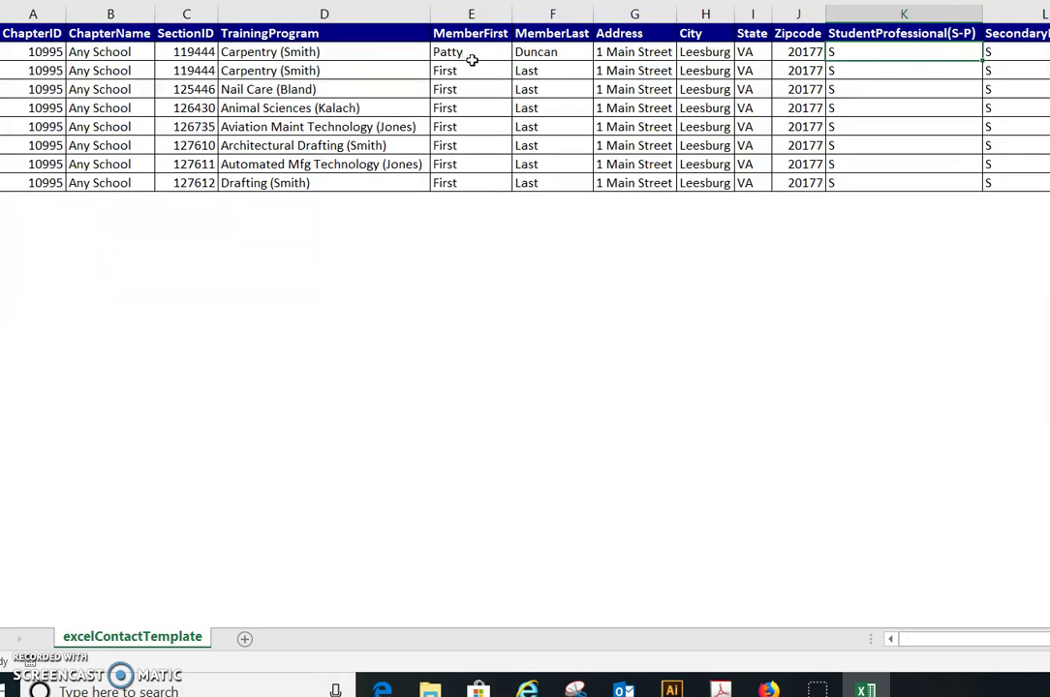
{"action": "left_click", "coordinate": [846, 53]}
{"action": "double_click", "coordinate": [831, 52]}
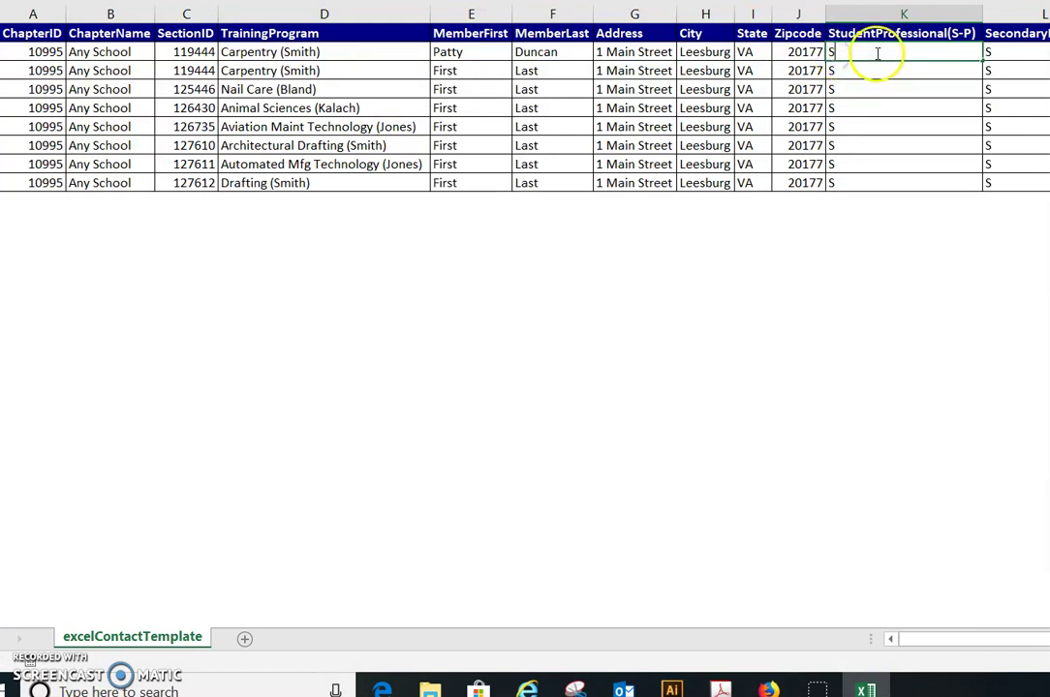
{"action": "left_click", "coordinate": [987, 56]}
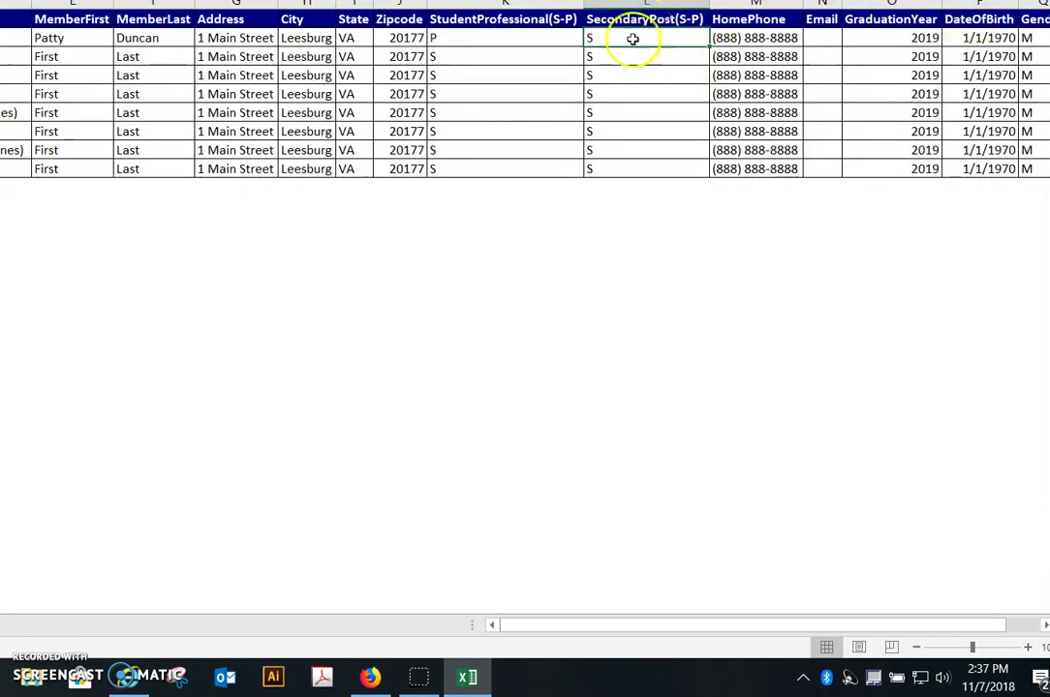
Set SecondaryPost(S-P) to P for the same member.
{"action": "left_click", "coordinate": [608, 41]}
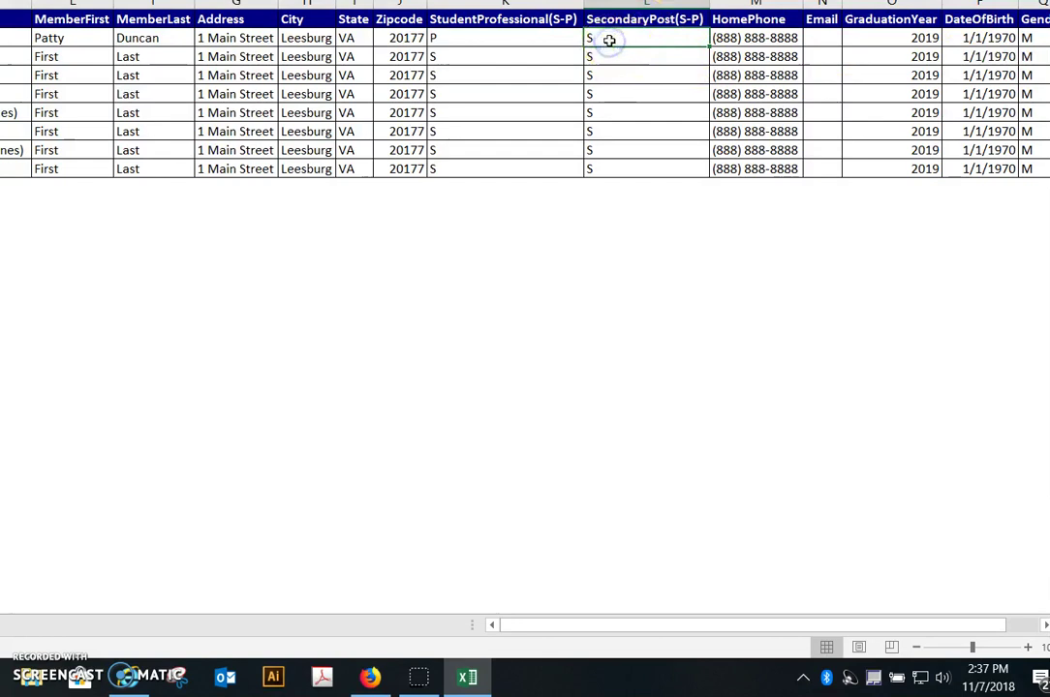
{"action": "double_click", "coordinate": [600, 39]}
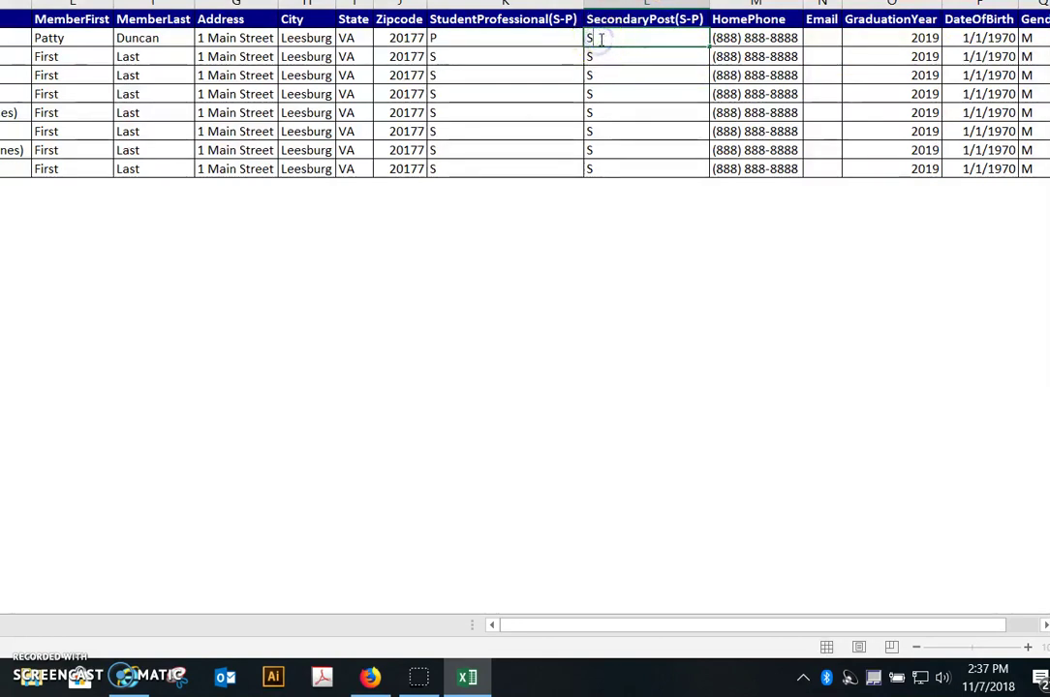
{"action": "key", "text": "BackSpace"}
{"action": "type", "text": "P"}
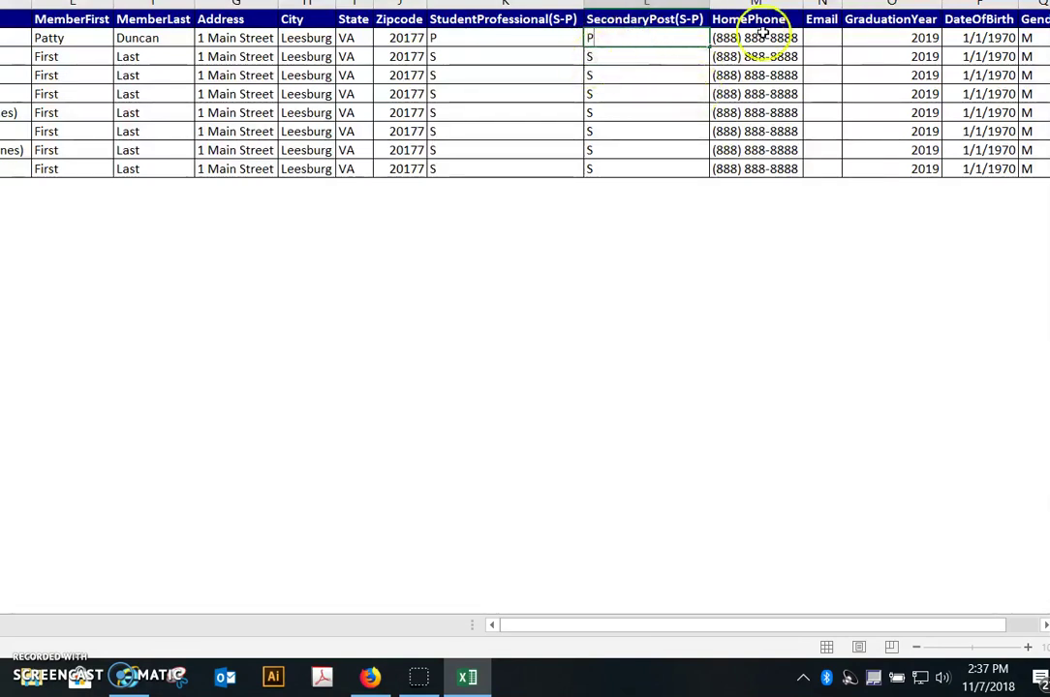
{"action": "left_click", "coordinate": [823, 41]}
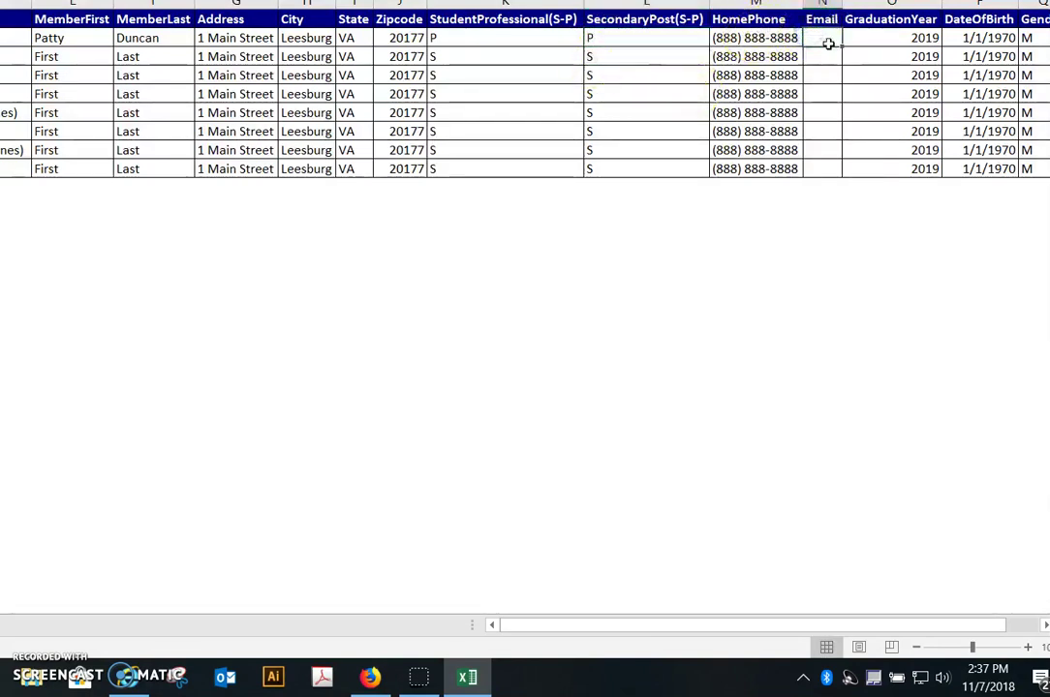
Review the member's remaining fields from HomePhone through Email, GraduationYear and DateOfBirth to Gender.
{"action": "key", "text": "Left"}
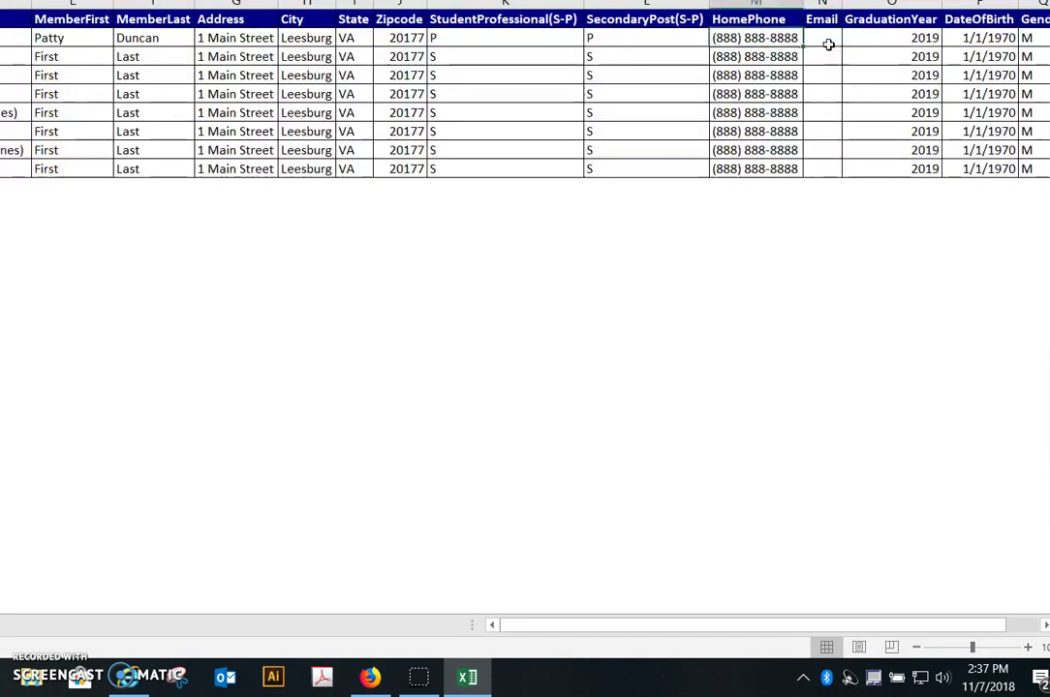
{"action": "key", "text": "Right"}
{"action": "key", "text": "Right"}
{"action": "key", "text": "Right"}
{"action": "key", "text": "Right"}
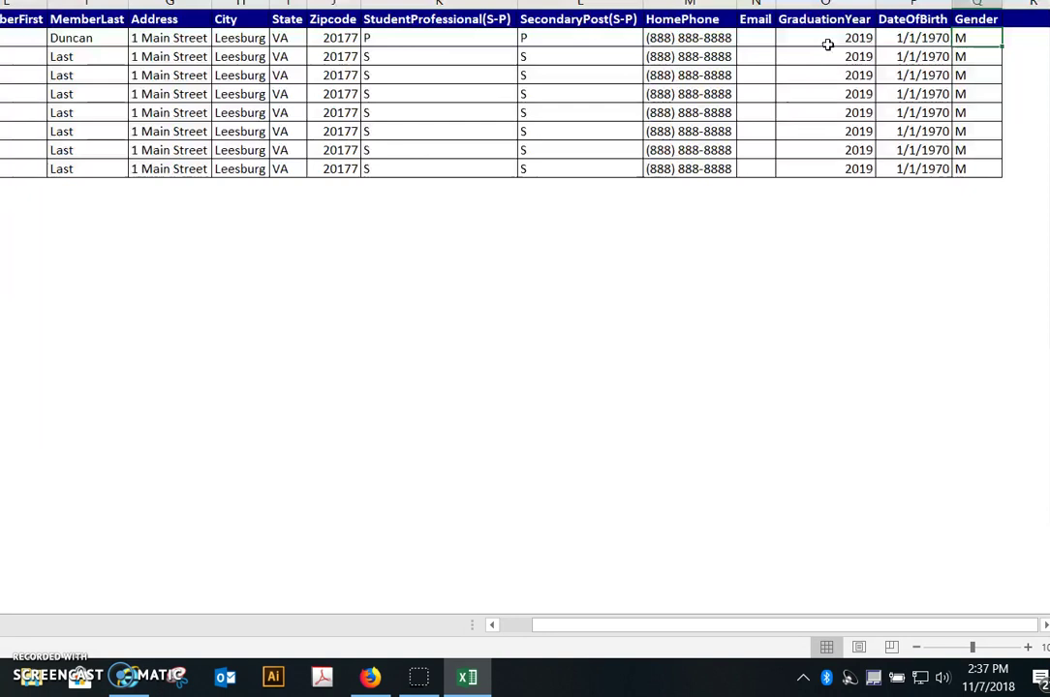
{"action": "key", "text": "Left"}
{"action": "key", "text": "Left"}
{"action": "key", "text": "Left"}
{"action": "key", "text": "Left"}
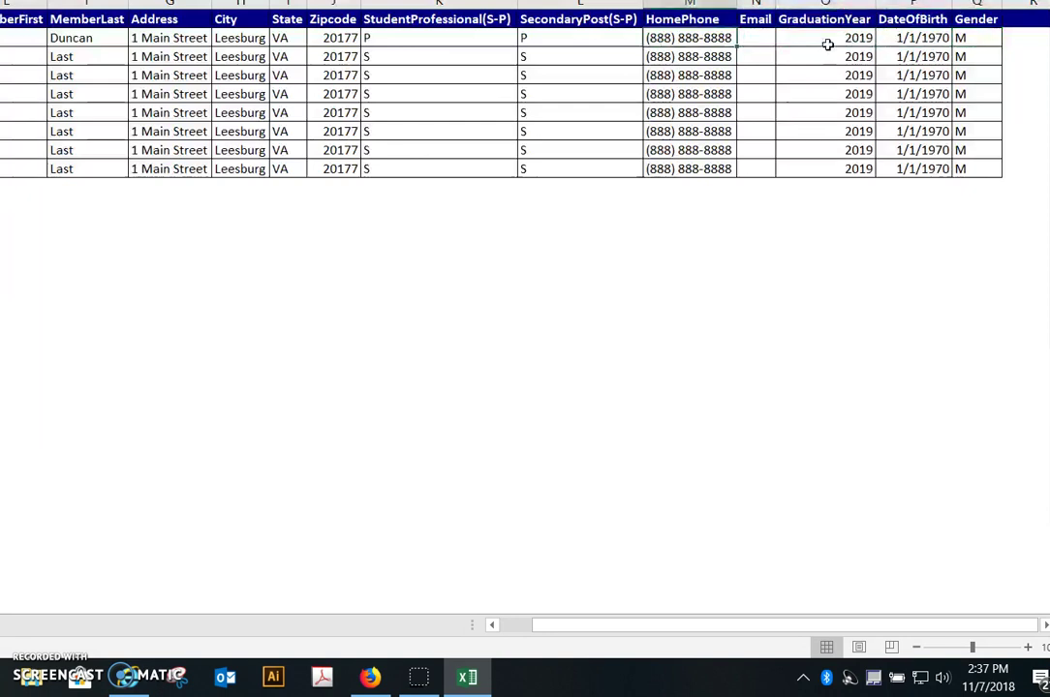
Replace the placeholder HomePhone in the first Carpentry row with the member's phone number.
{"action": "left_click", "coordinate": [686, 38]}
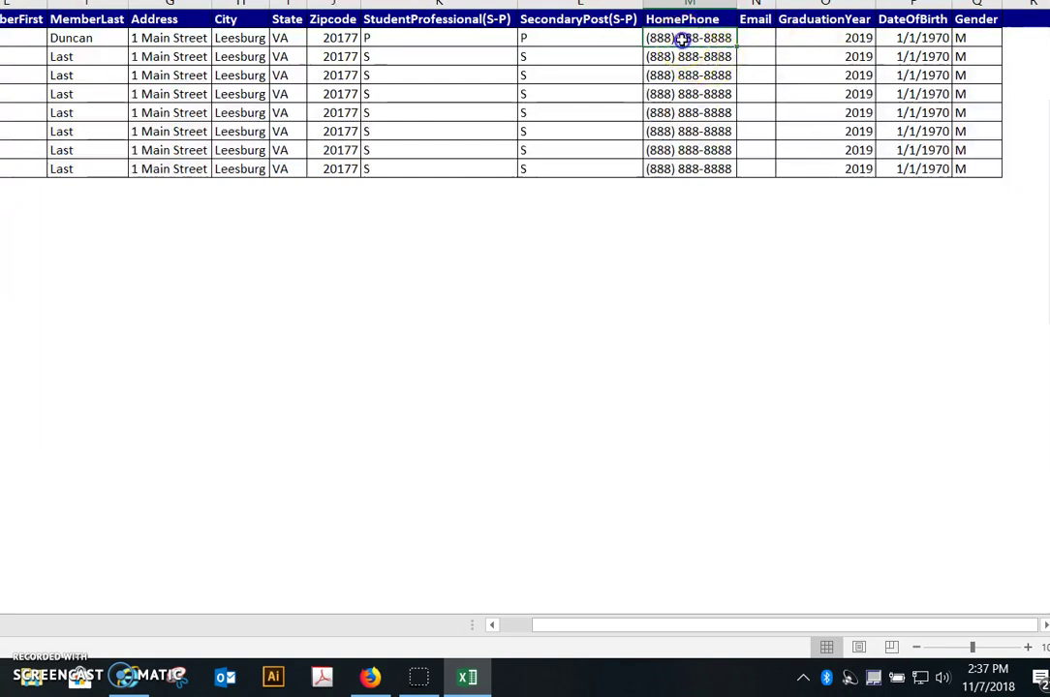
{"action": "type", "text": "(703"}
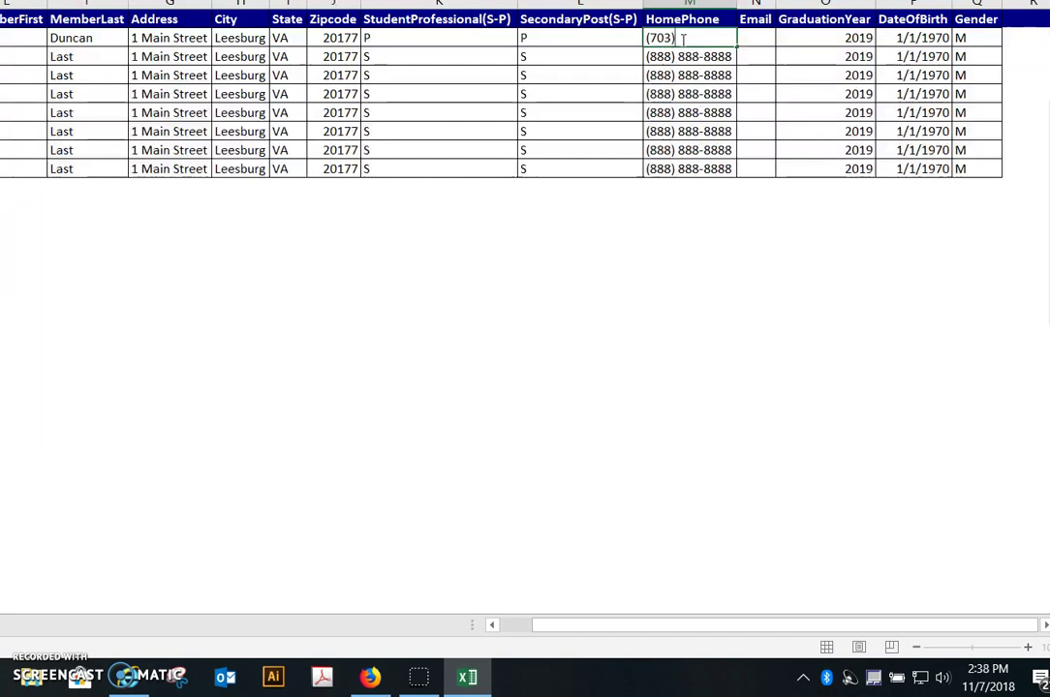
{"action": "type", "text": ") 777-7777"}
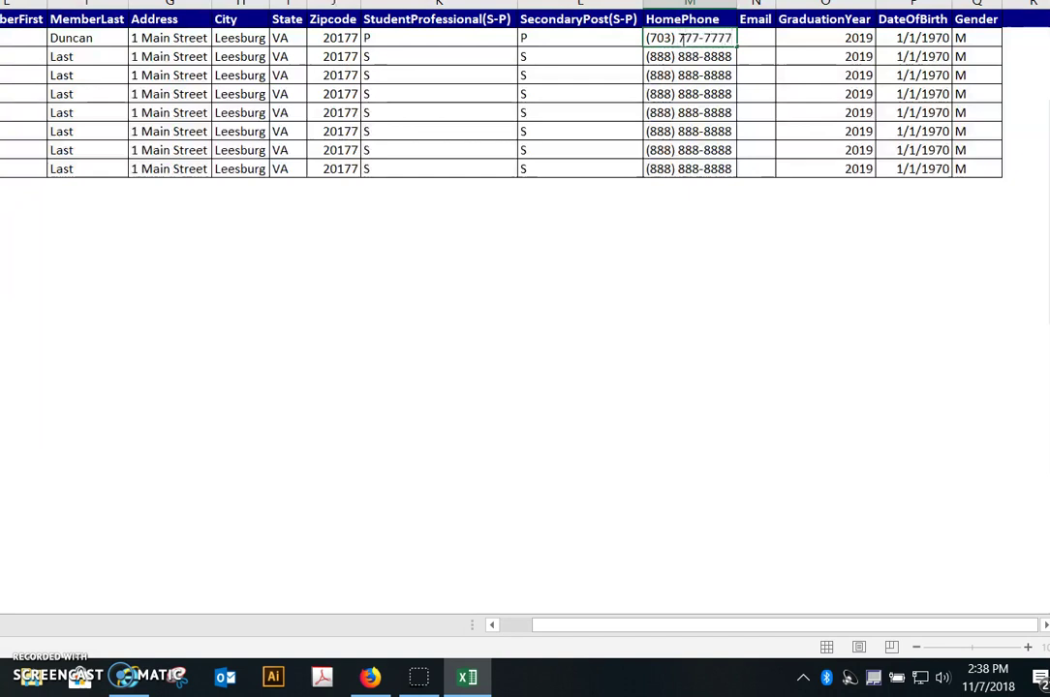
Clear the DateOfBirth values for all eight member rows.
{"action": "key", "text": "Tab"}
{"action": "key", "text": "Tab"}
{"action": "key", "text": "Tab"}
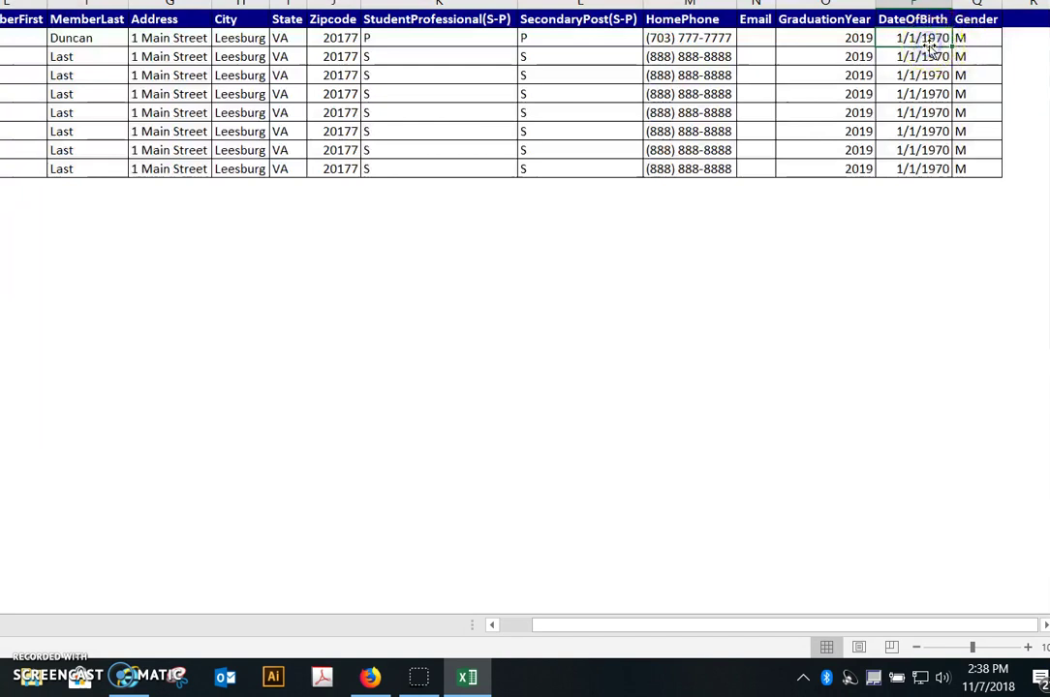
{"action": "key", "text": "shift+Down"}
{"action": "key", "text": "shift+Down"}
{"action": "key", "text": "shift+Down"}
{"action": "key", "text": "shift+Down"}
{"action": "key", "text": "shift+Down"}
{"action": "key", "text": "shift+Down"}
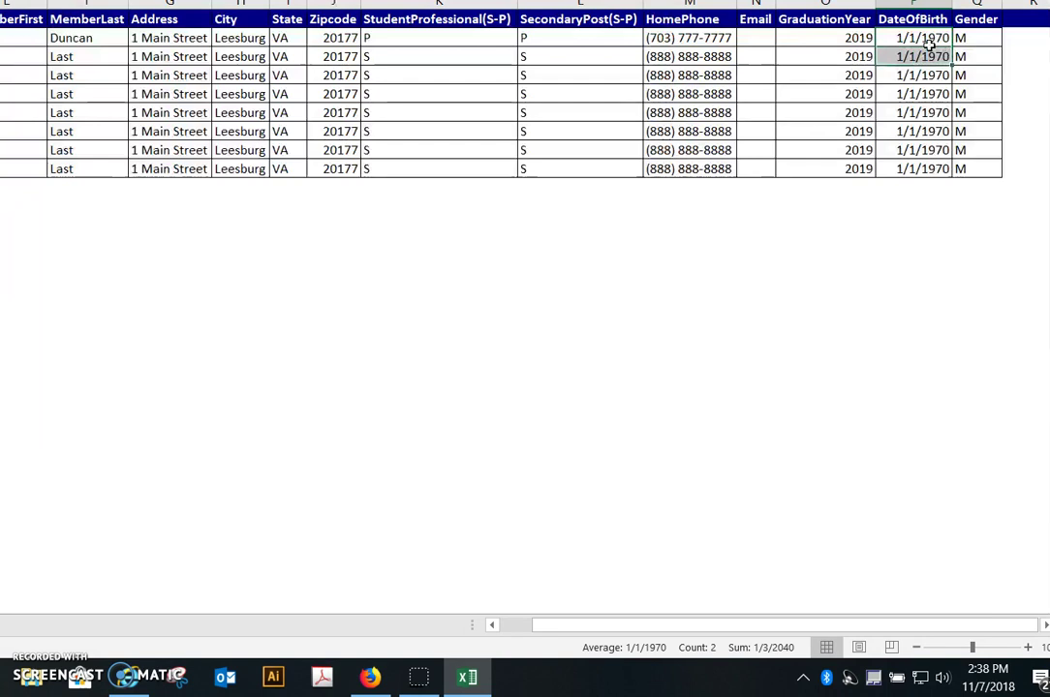
{"action": "key", "text": "shift+Down"}
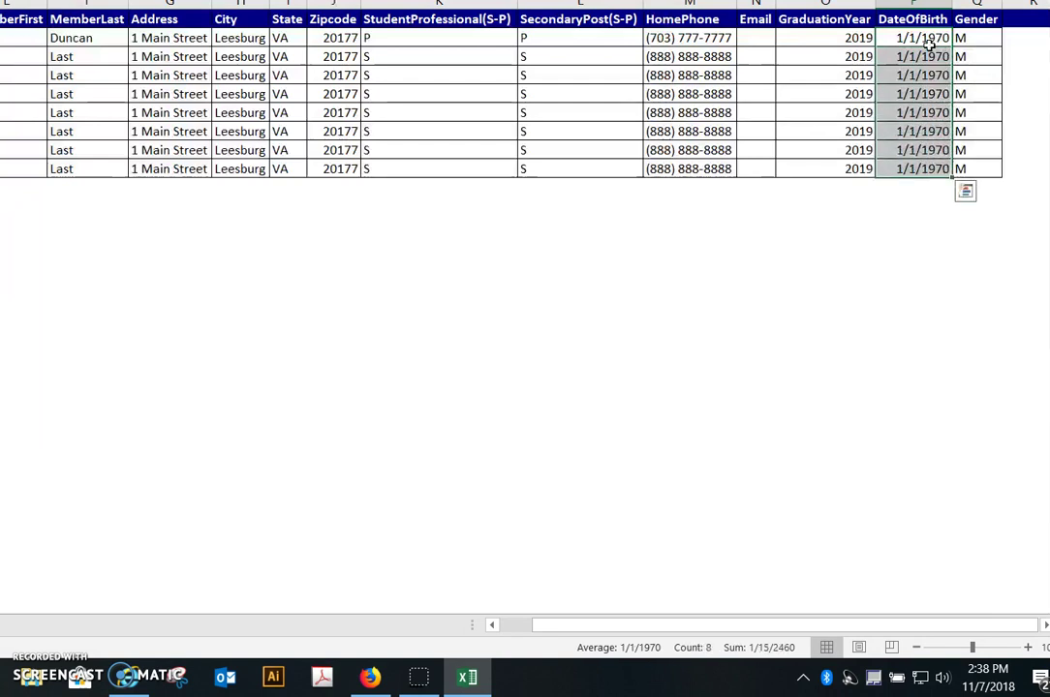
{"action": "key", "text": "Delete"}
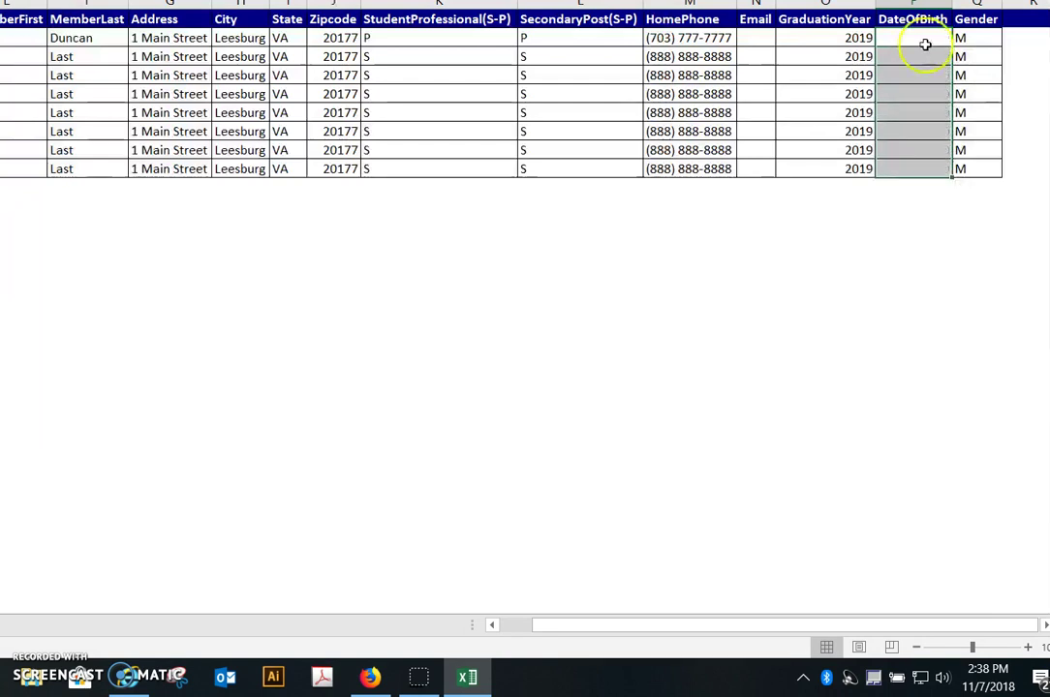
Clear the HomePhone values for all eight member rows.
{"action": "left_click", "coordinate": [699, 42]}
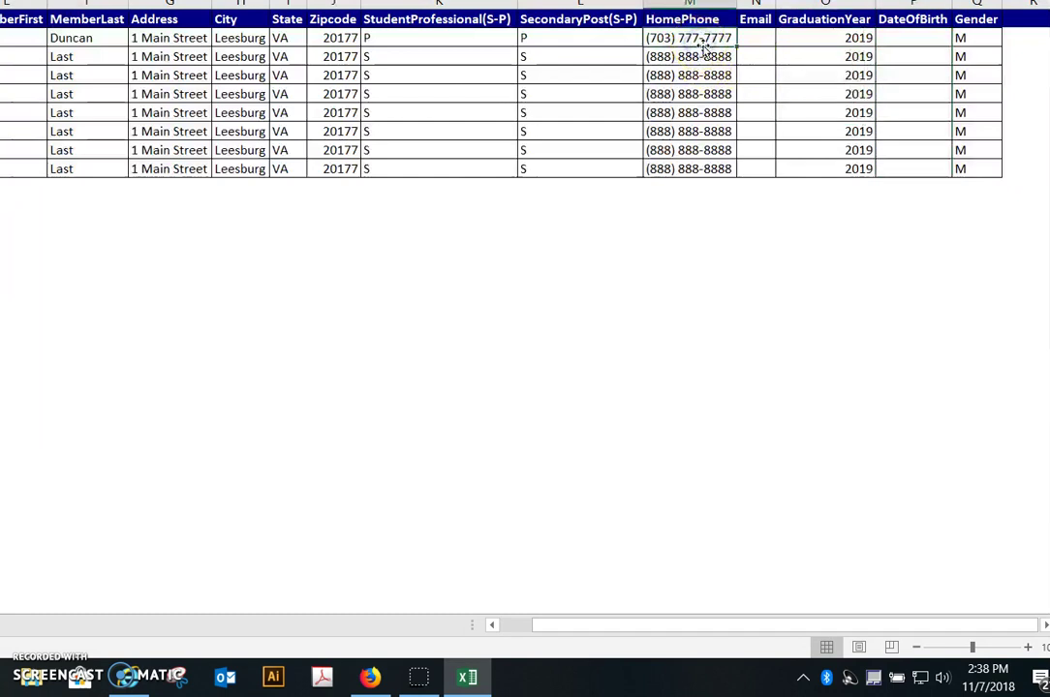
{"action": "key", "text": "shift+Down"}
{"action": "key", "text": "shift+Down"}
{"action": "key", "text": "shift+Down"}
{"action": "key", "text": "shift+Down"}
{"action": "key", "text": "shift+Down"}
{"action": "key", "text": "shift+Down"}
{"action": "key", "text": "shift+Down"}
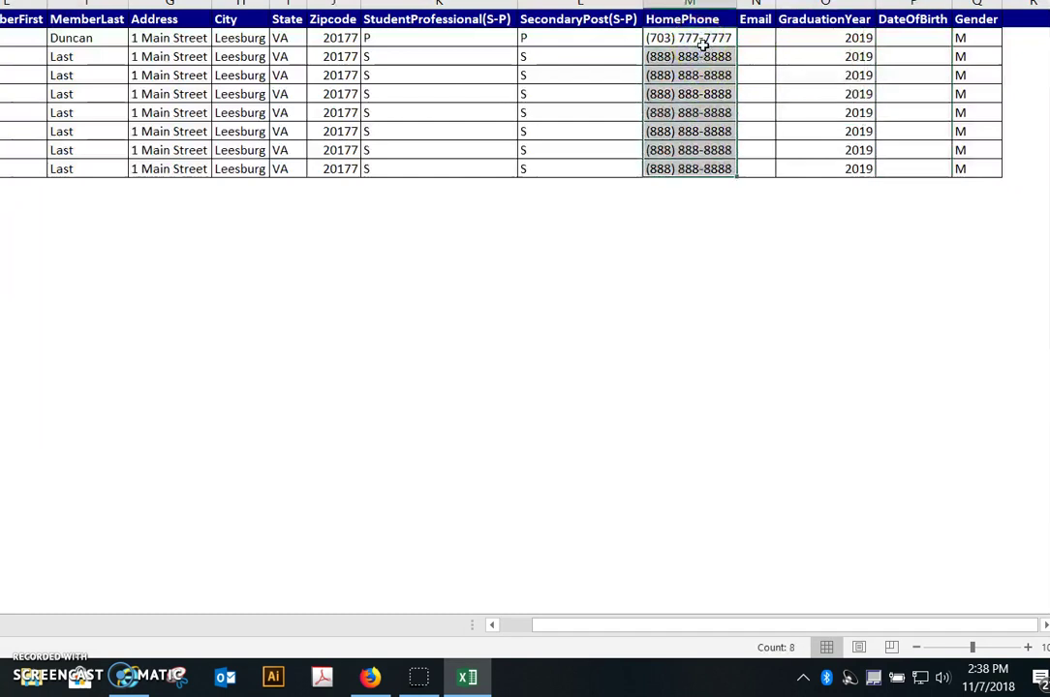
{"action": "key", "text": "Delete"}
{"action": "left_click", "coordinate": [609, 94]}
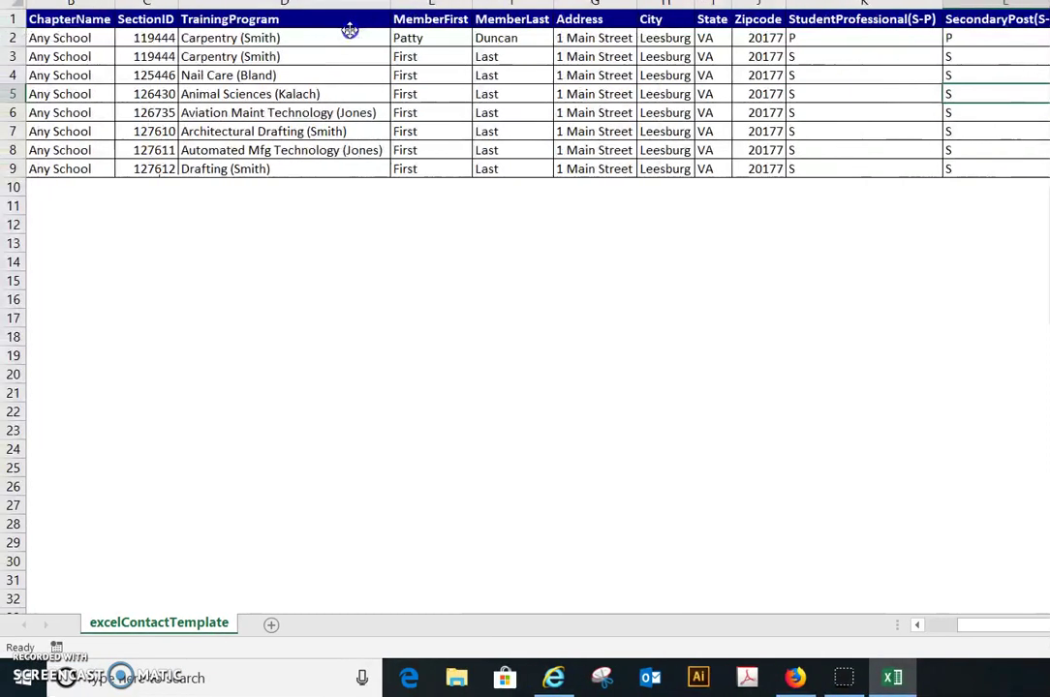
{"action": "left_click", "coordinate": [404, 57]}
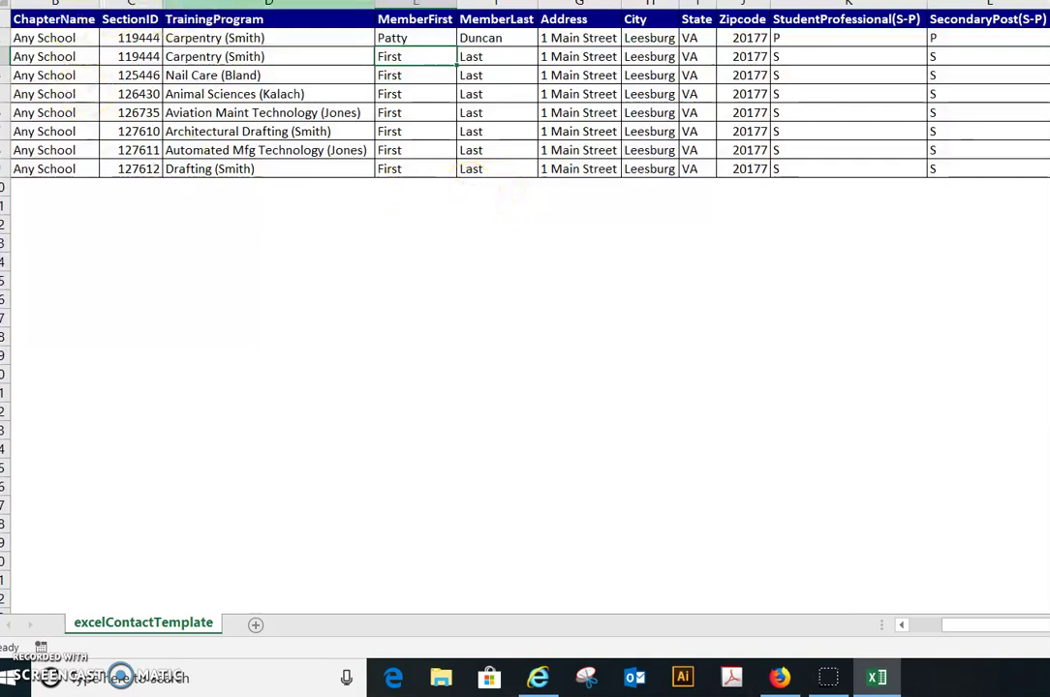
{"action": "left_click", "coordinate": [198, 5]}
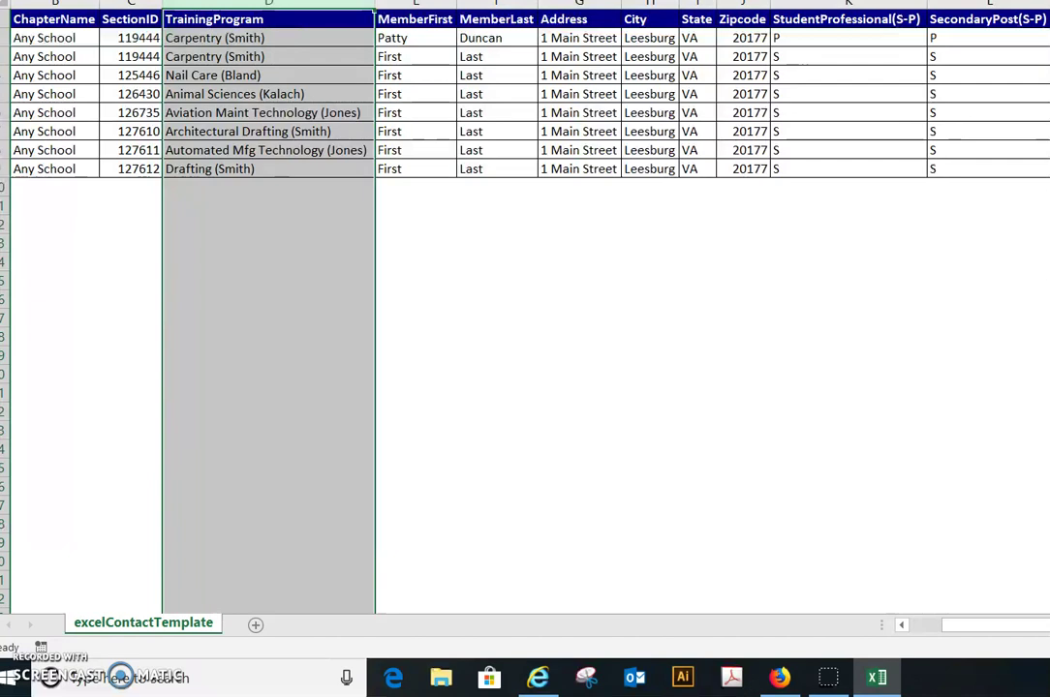
{"action": "left_click", "coordinate": [579, 4]}
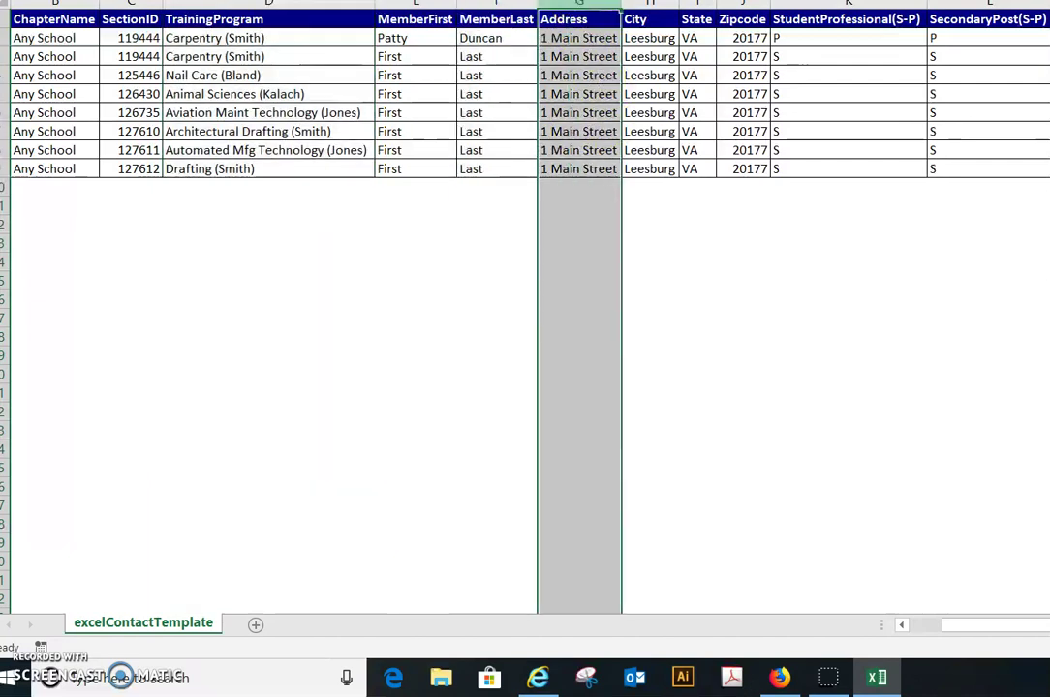
{"action": "left_click", "coordinate": [496, 4]}
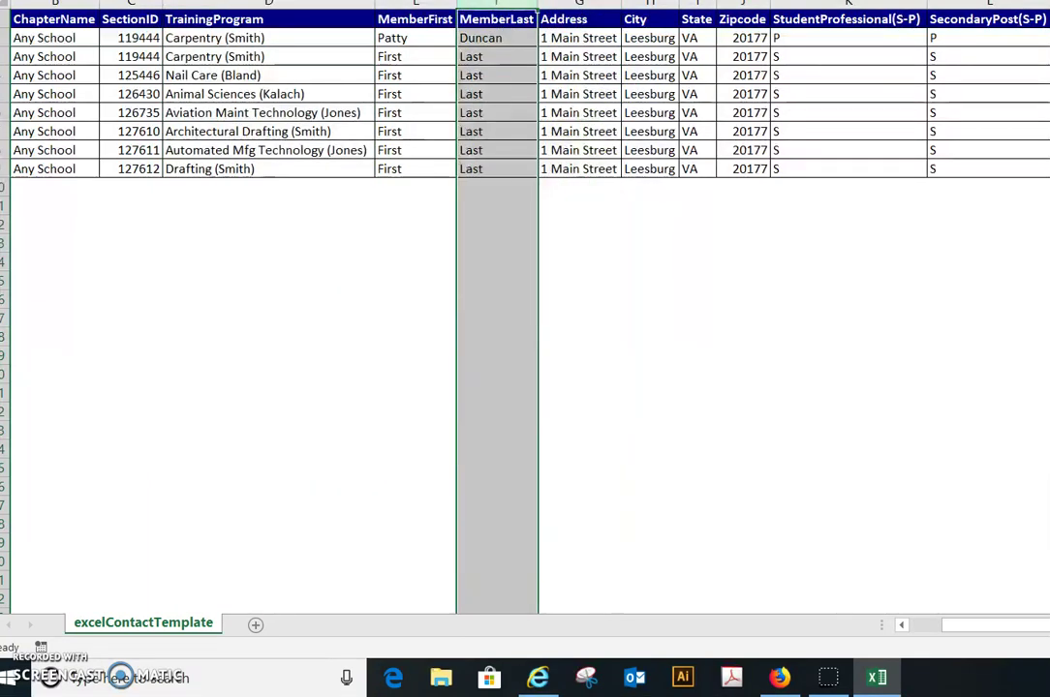
Save the membership template under the name 2018 members in the Excel Workbook (*.xlsx) format.
{"action": "key", "text": "alt+f"}
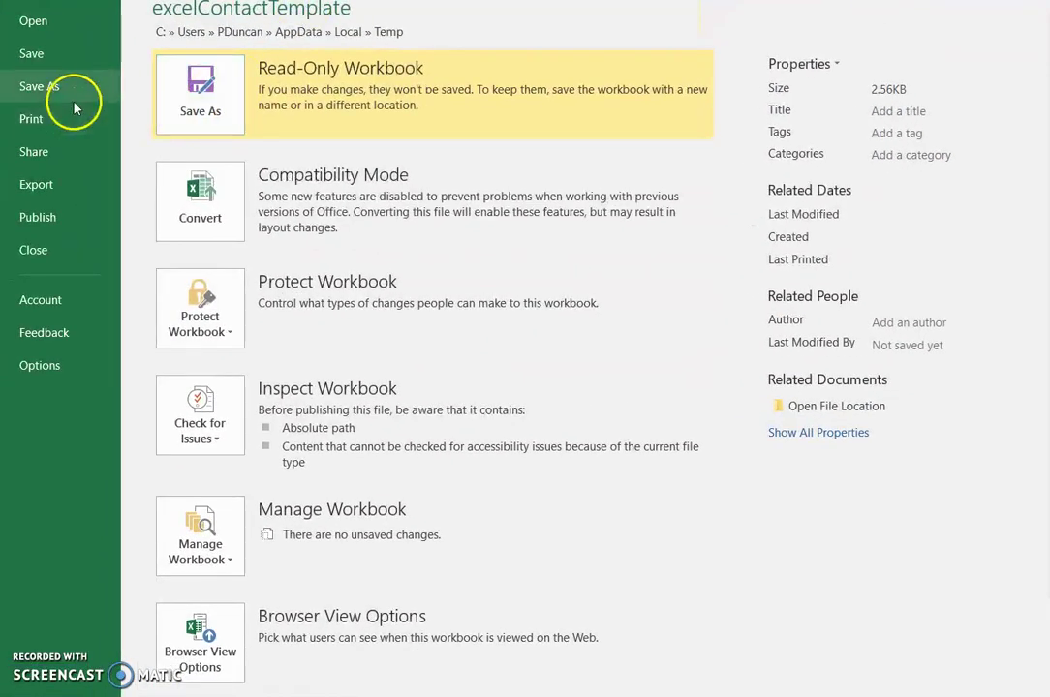
{"action": "left_click", "coordinate": [50, 84]}
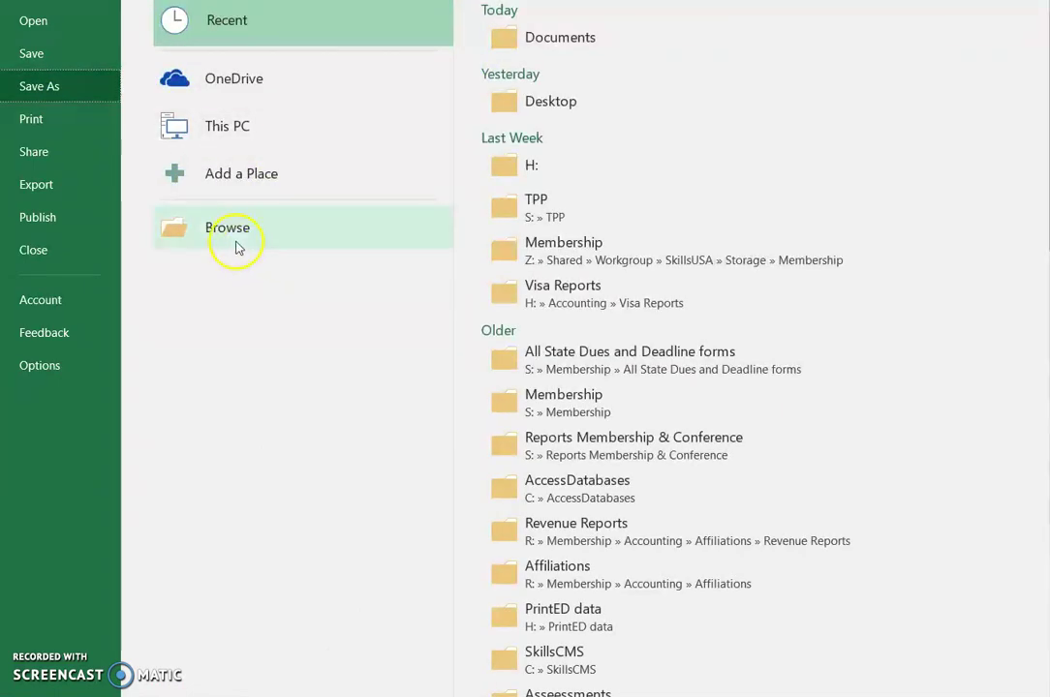
{"action": "left_click", "coordinate": [231, 234]}
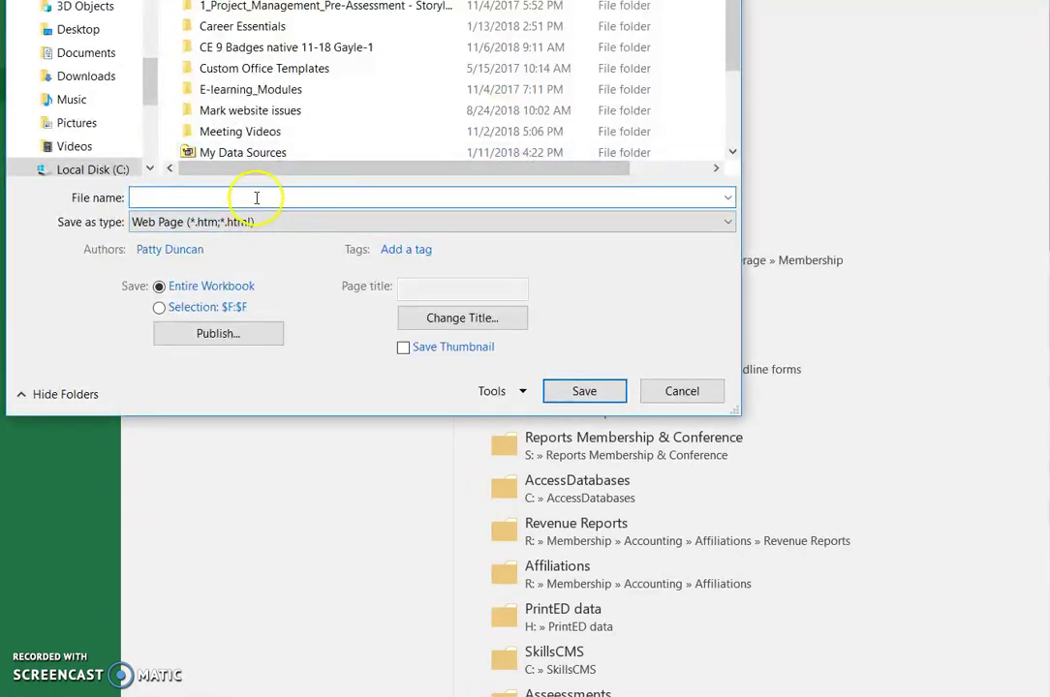
{"action": "type", "text": "20"}
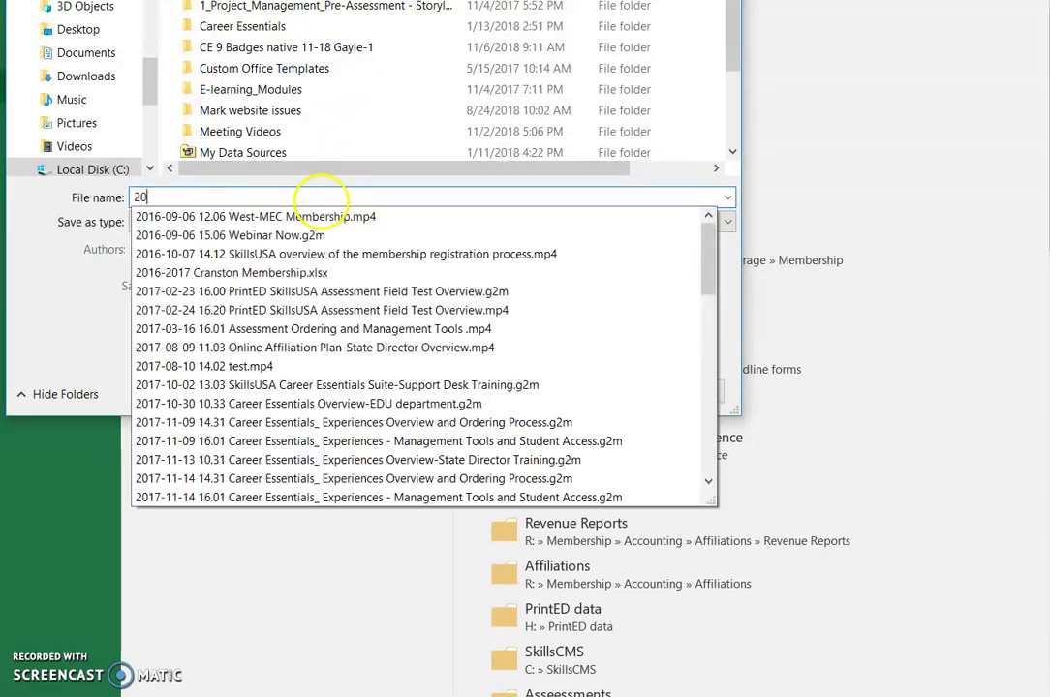
{"action": "type", "text": "18 members"}
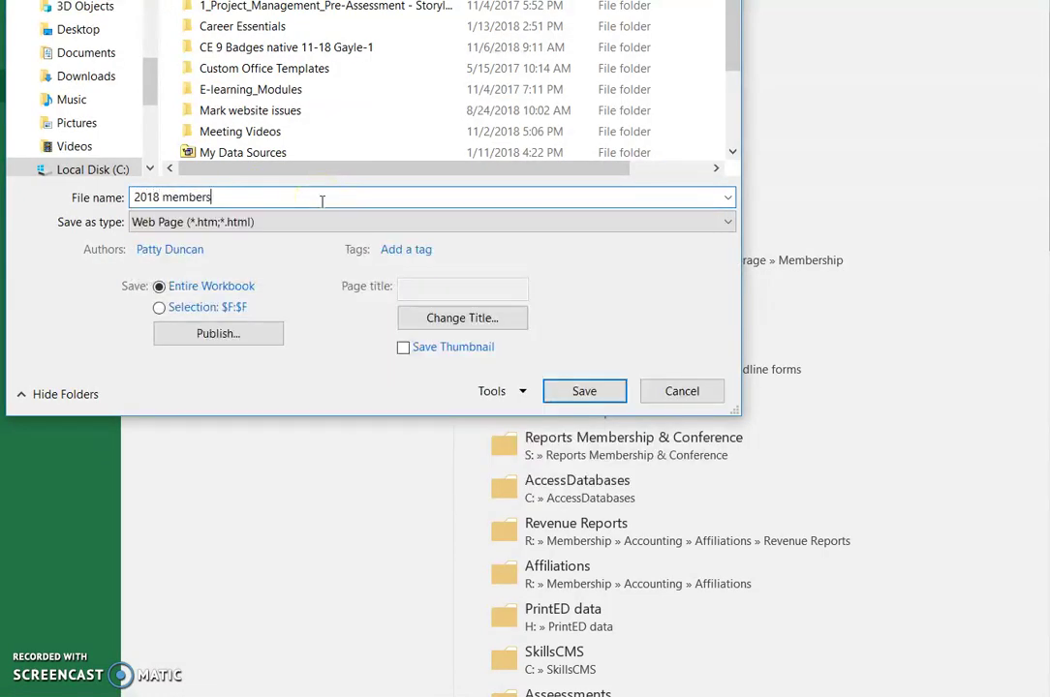
{"action": "left_click", "coordinate": [269, 225]}
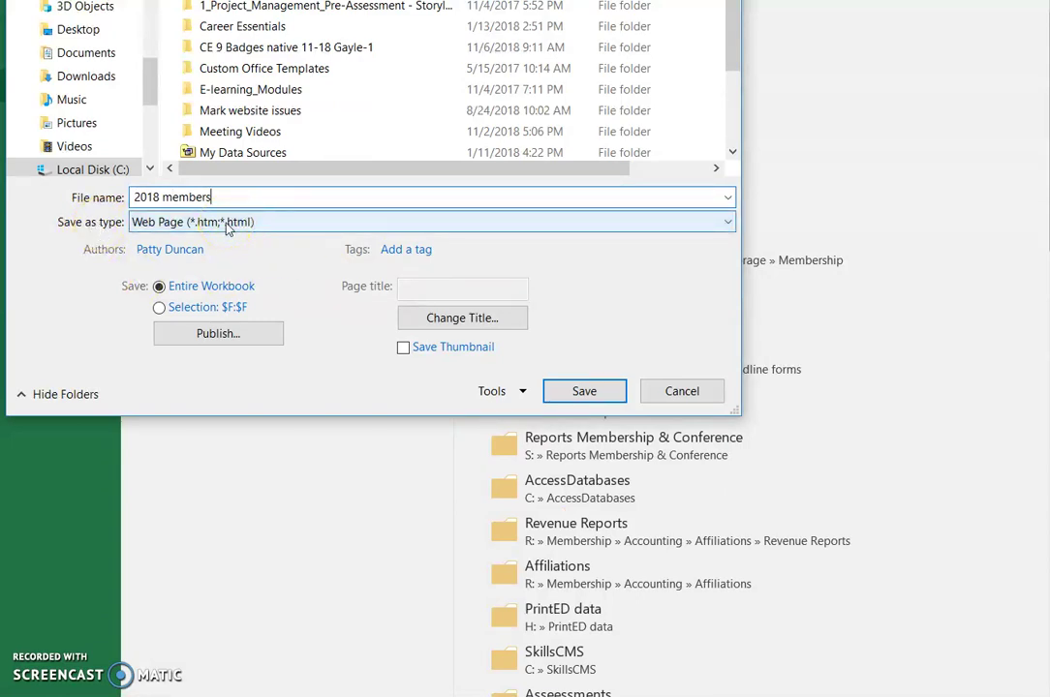
{"action": "left_click", "coordinate": [730, 223]}
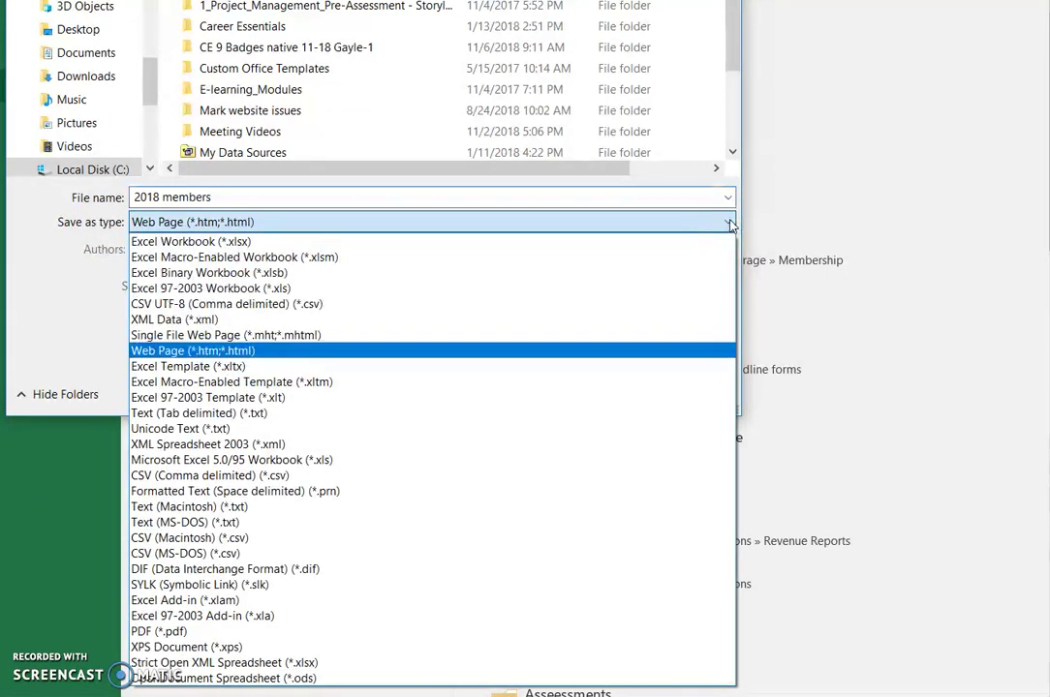
{"action": "left_click", "coordinate": [224, 241]}
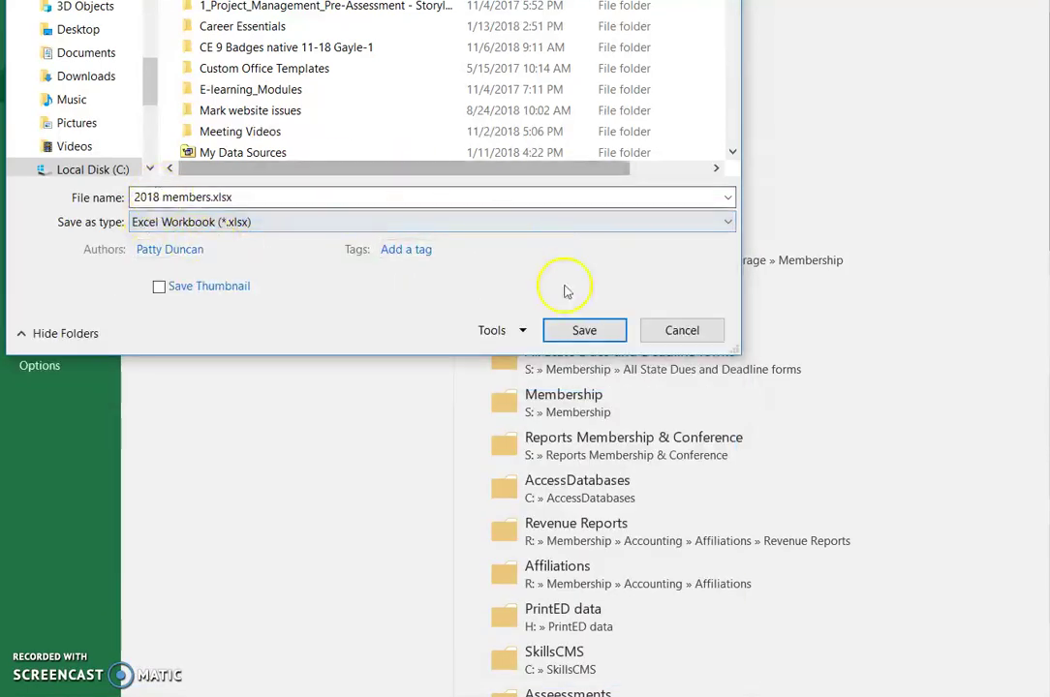
{"action": "left_click", "coordinate": [601, 332]}
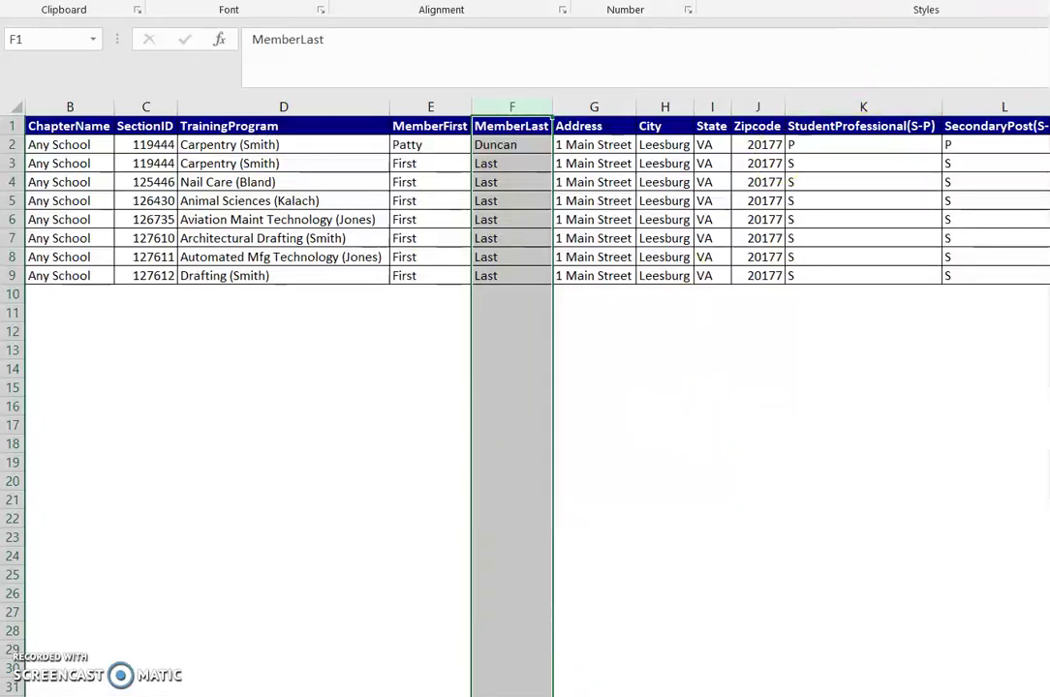
Switch to the browser's Membership List Upload page, choose the file 2018 member names.xlsx and upload it.
{"action": "key", "text": "alt+Tab"}
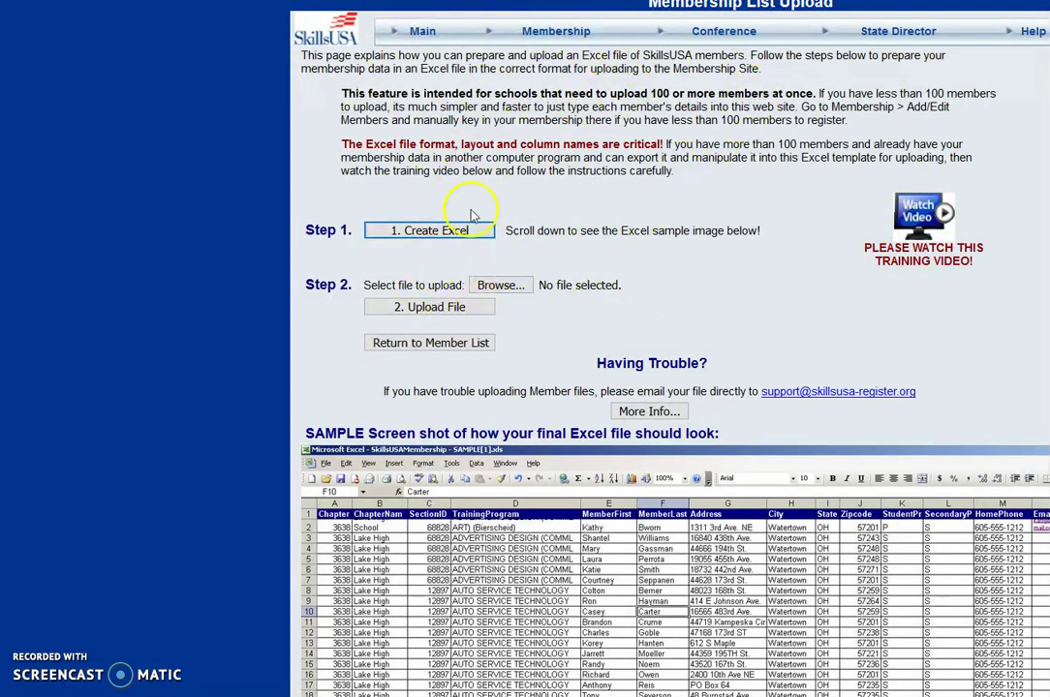
{"action": "left_click", "coordinate": [567, 31]}
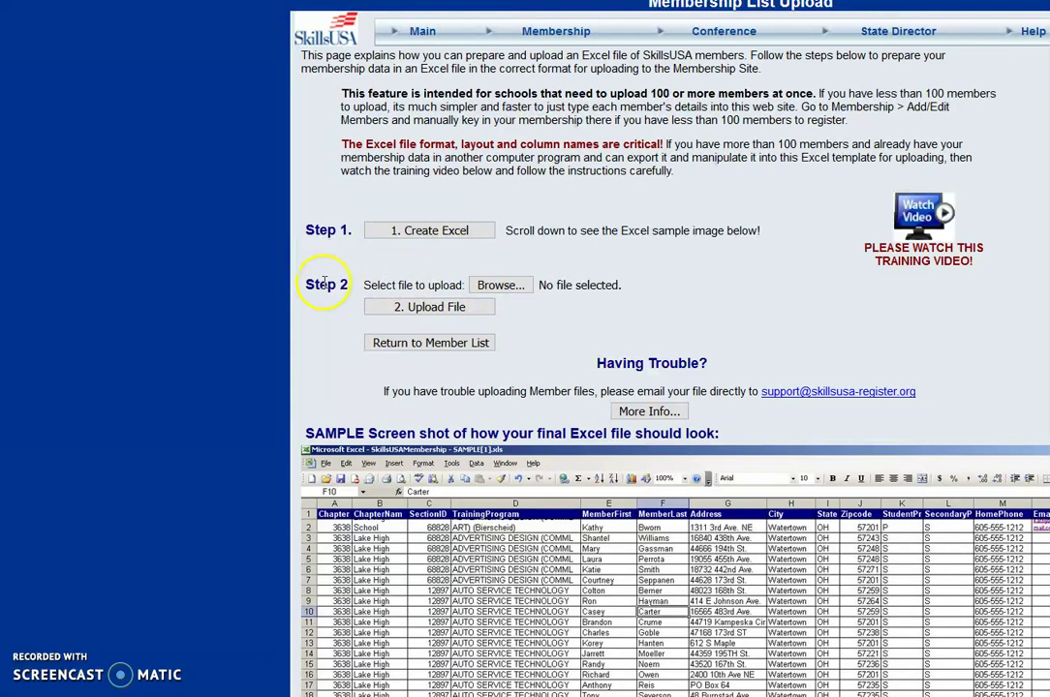
{"action": "left_click", "coordinate": [502, 285]}
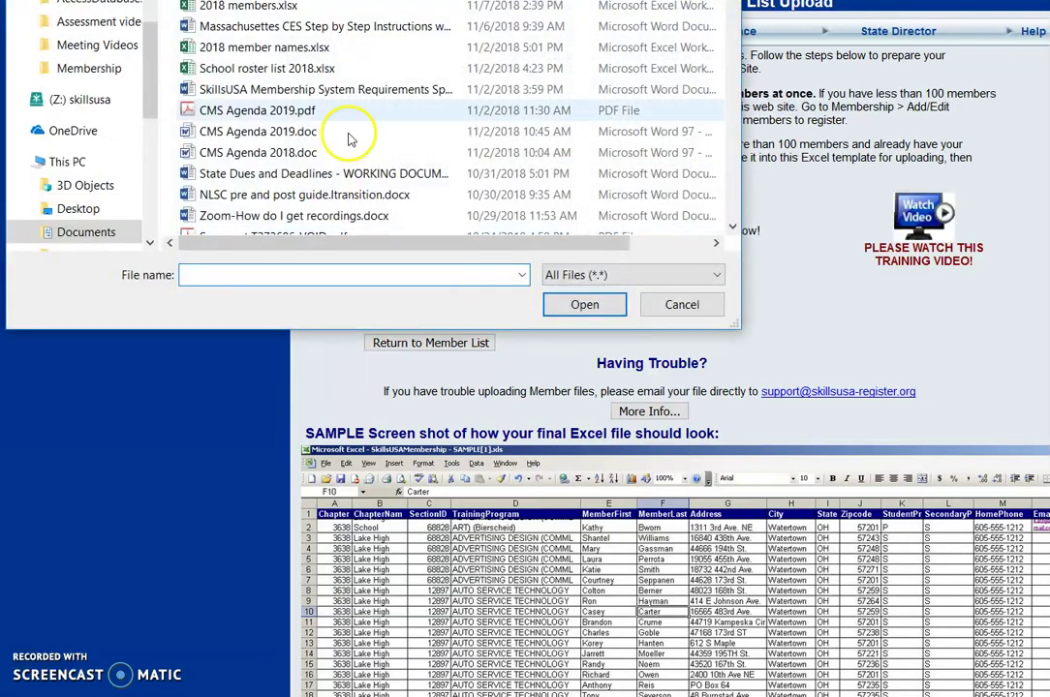
{"action": "left_click", "coordinate": [287, 51]}
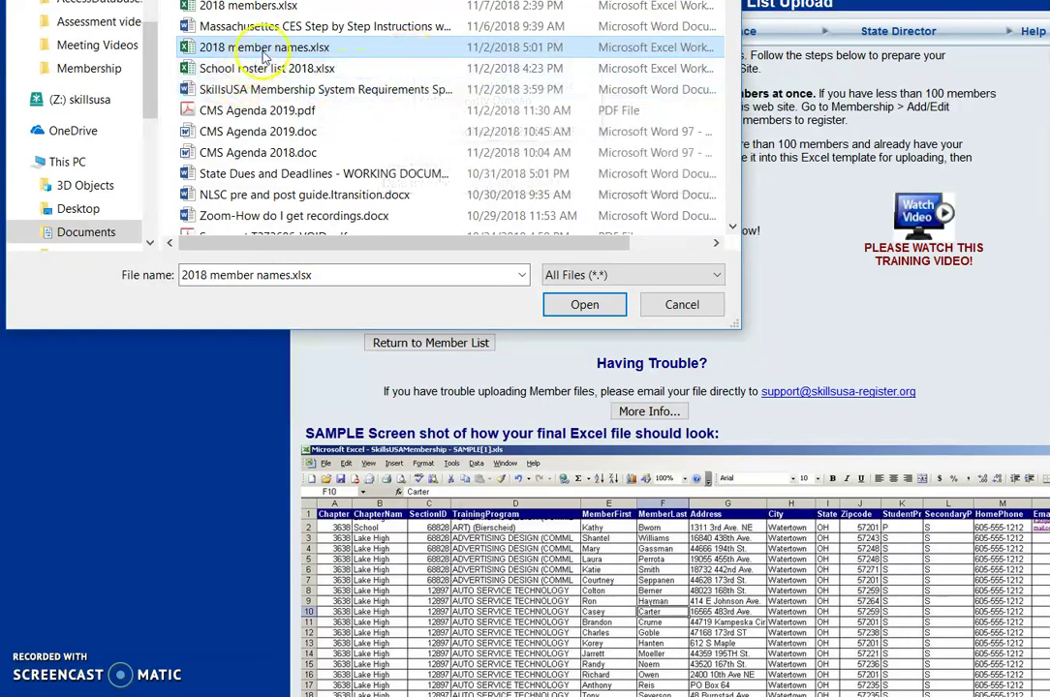
{"action": "left_click", "coordinate": [587, 304]}
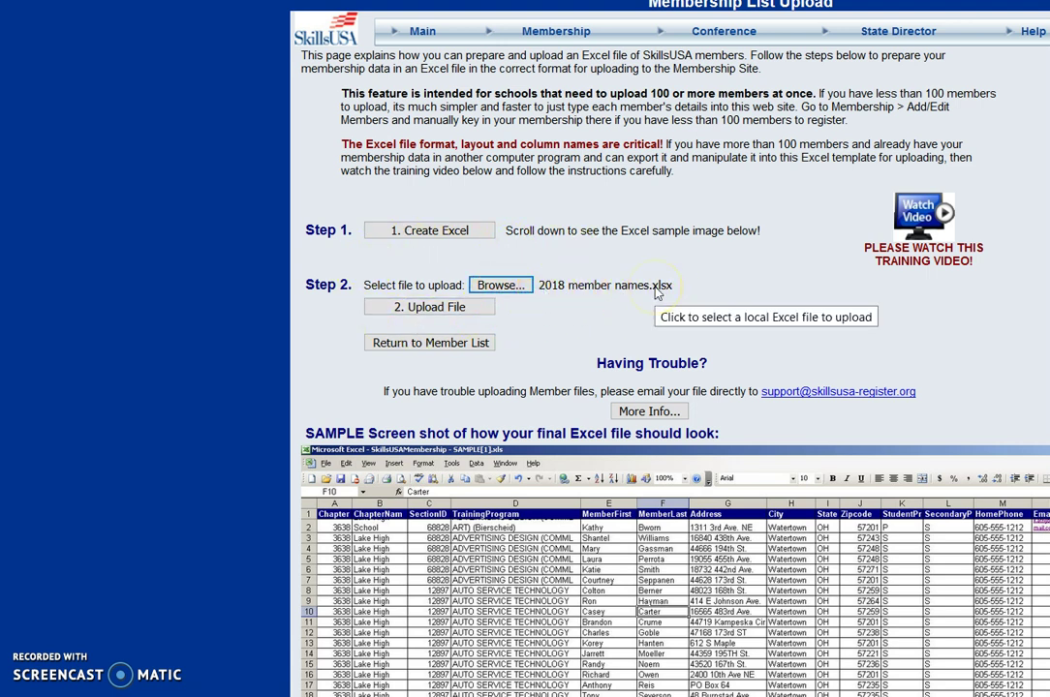
{"action": "left_click", "coordinate": [440, 317]}
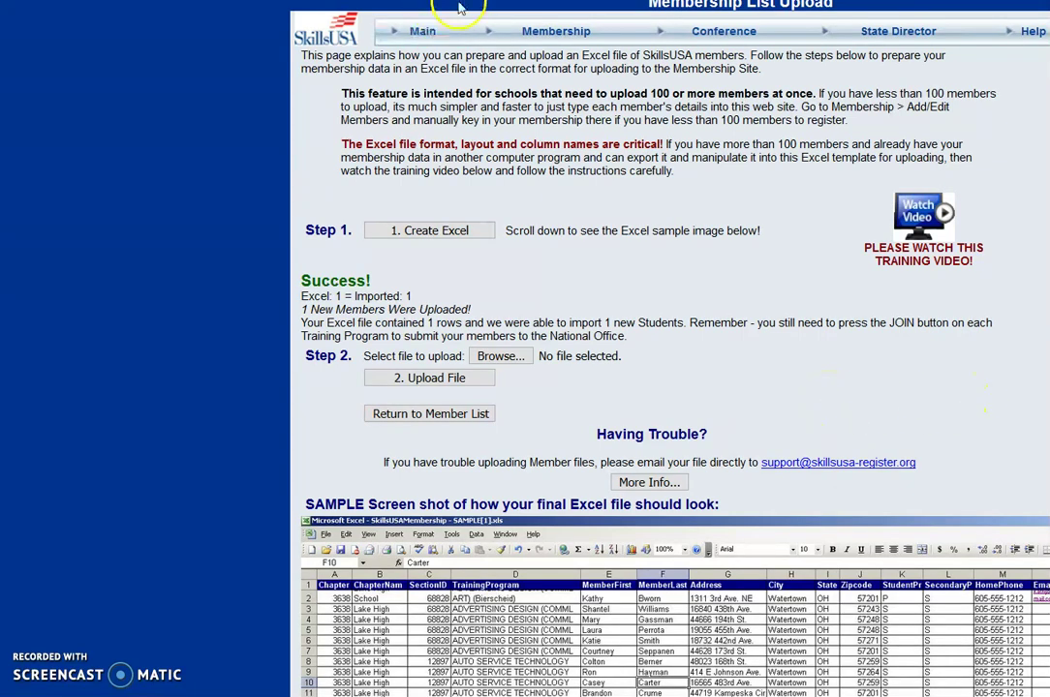
View the school's training program list under Add / Edit Members, and check the membership for duplicates.
{"action": "left_click", "coordinate": [555, 30]}
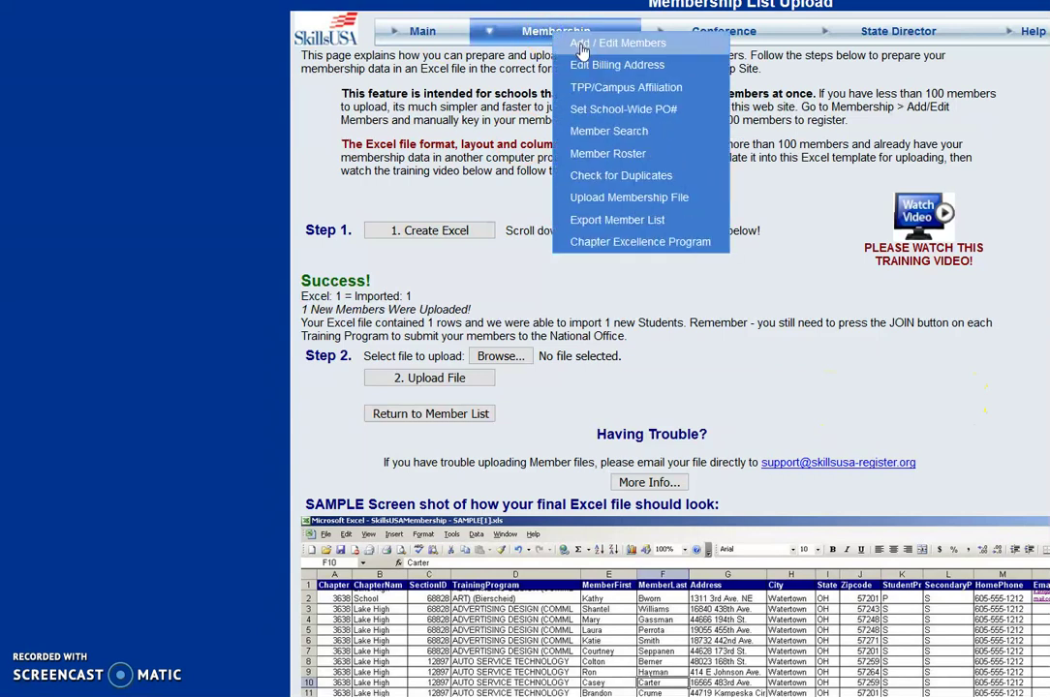
{"action": "left_click", "coordinate": [581, 44]}
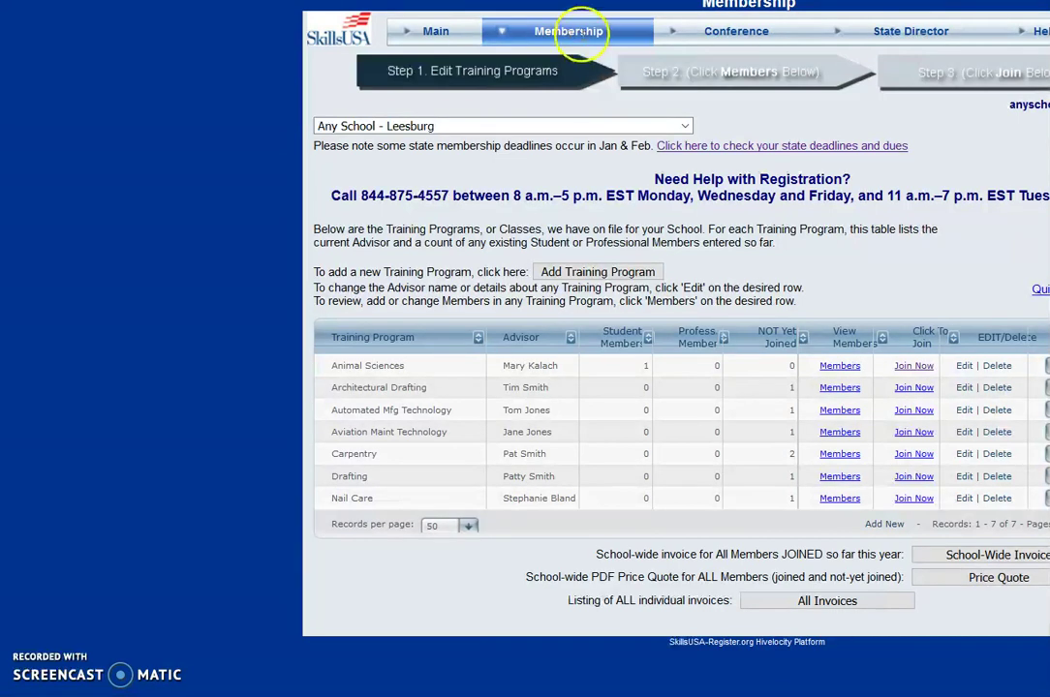
{"action": "left_click", "coordinate": [581, 34]}
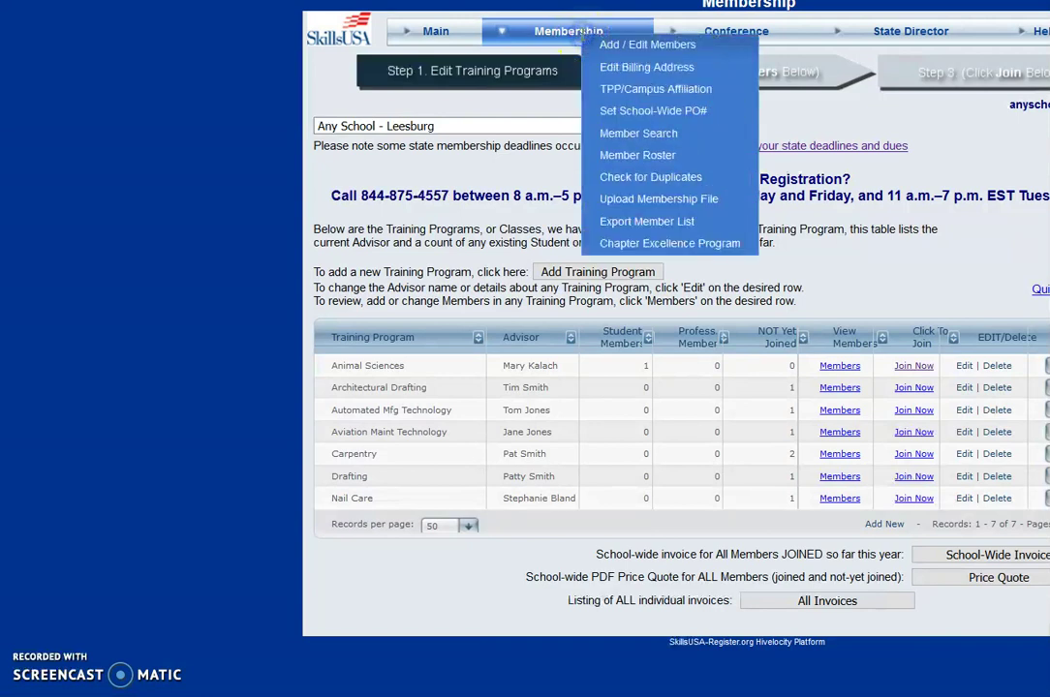
{"action": "left_click", "coordinate": [647, 176]}
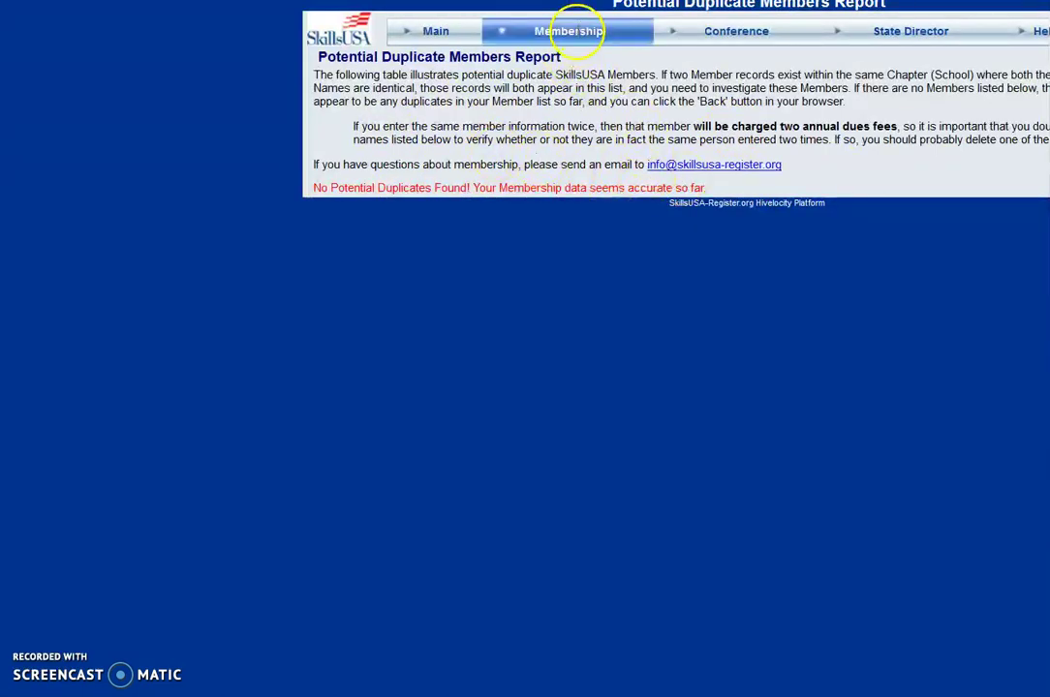
Return to the Add / Edit Members page and open the join form for the Carpentry training program.
{"action": "left_click", "coordinate": [575, 31]}
{"action": "left_click", "coordinate": [610, 43]}
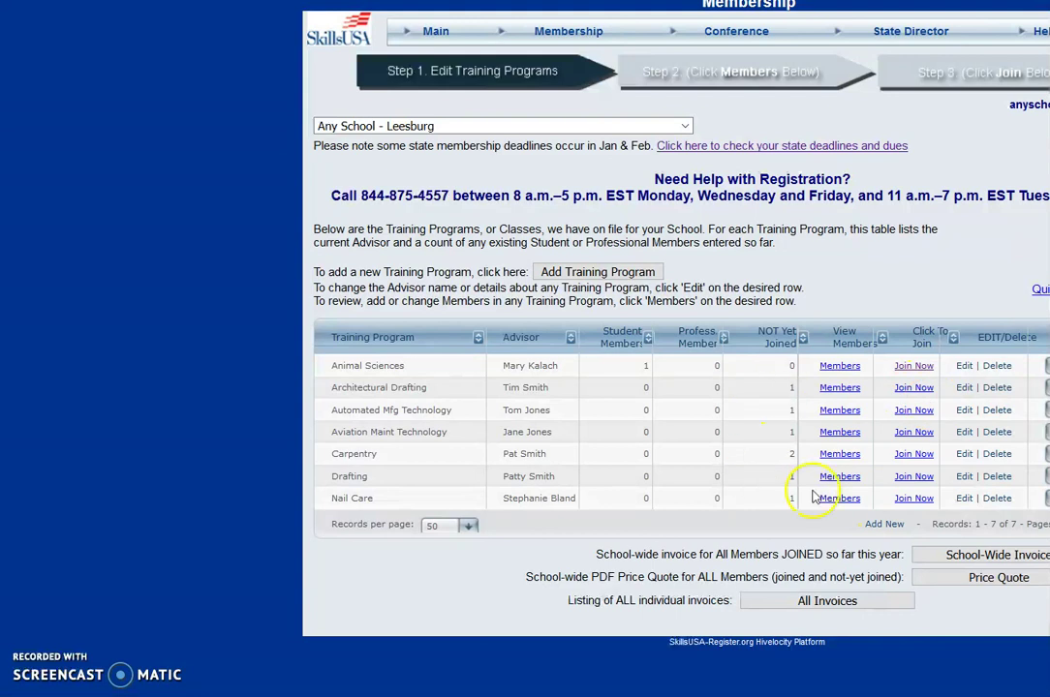
{"action": "left_click", "coordinate": [914, 455]}
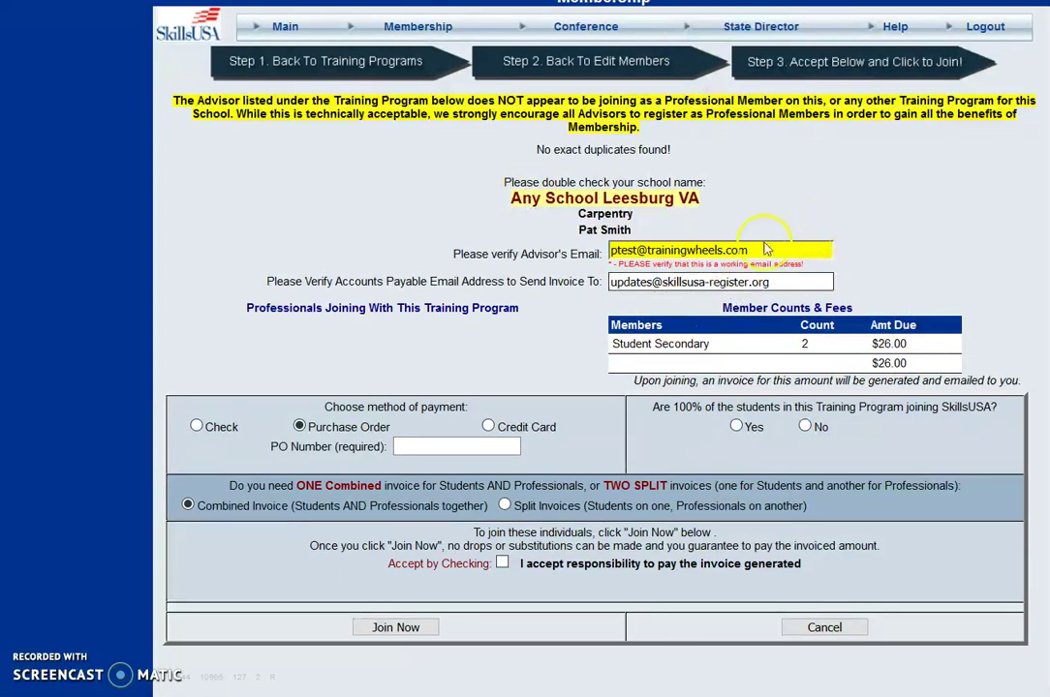
Enter the required purchase order number for the Carpentry membership payment.
{"action": "left_click", "coordinate": [429, 446]}
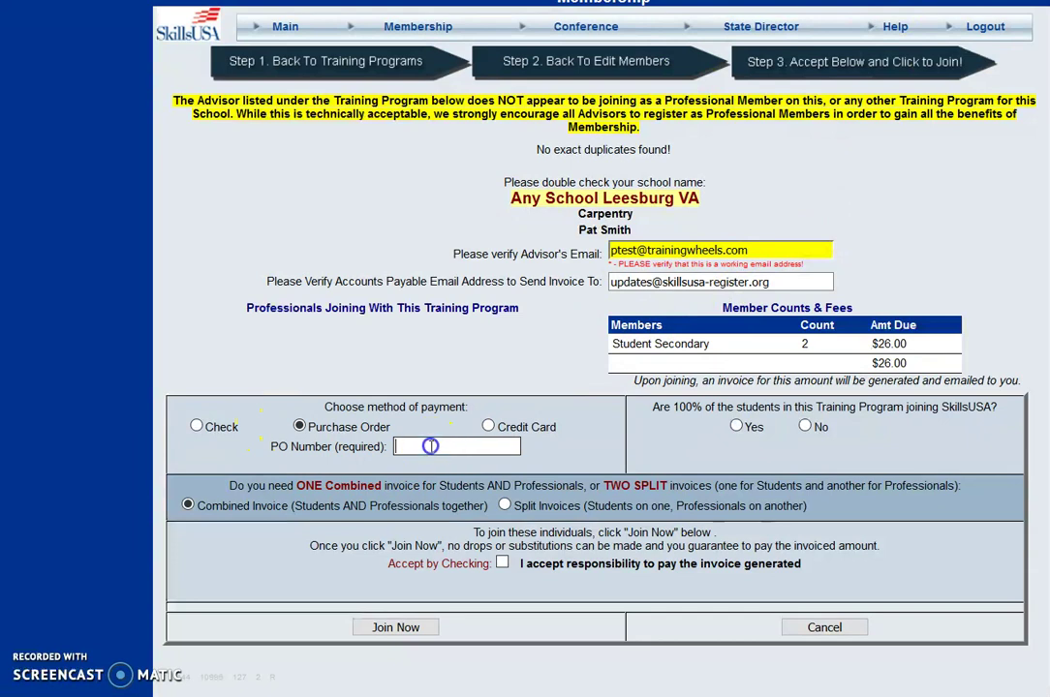
{"action": "type", "text": "12345"}
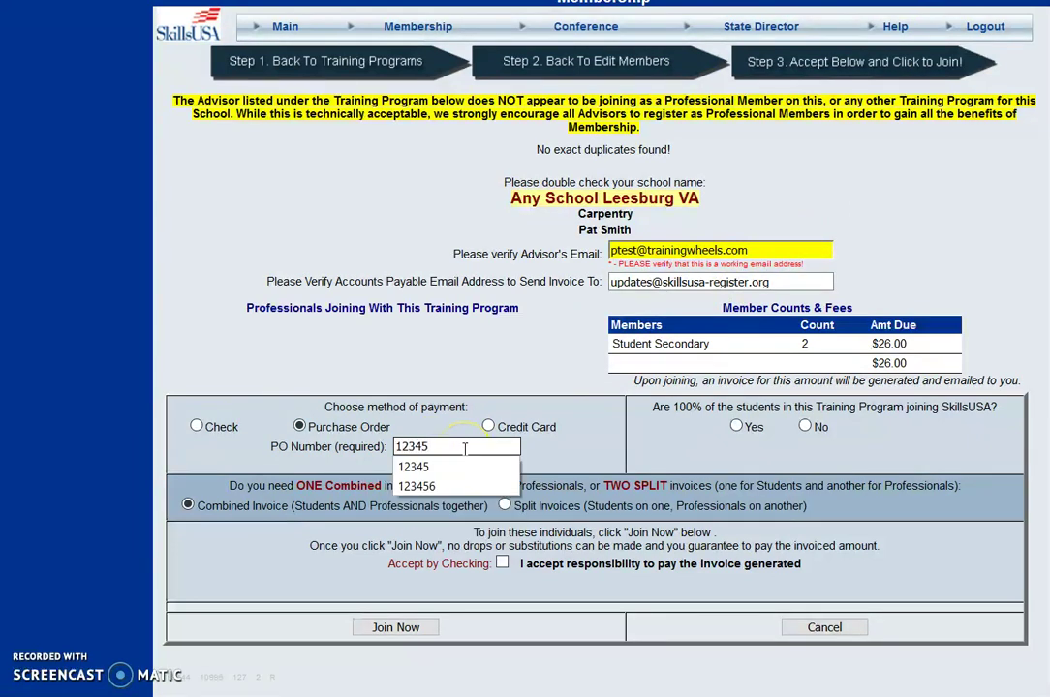
{"action": "left_click", "coordinate": [678, 447]}
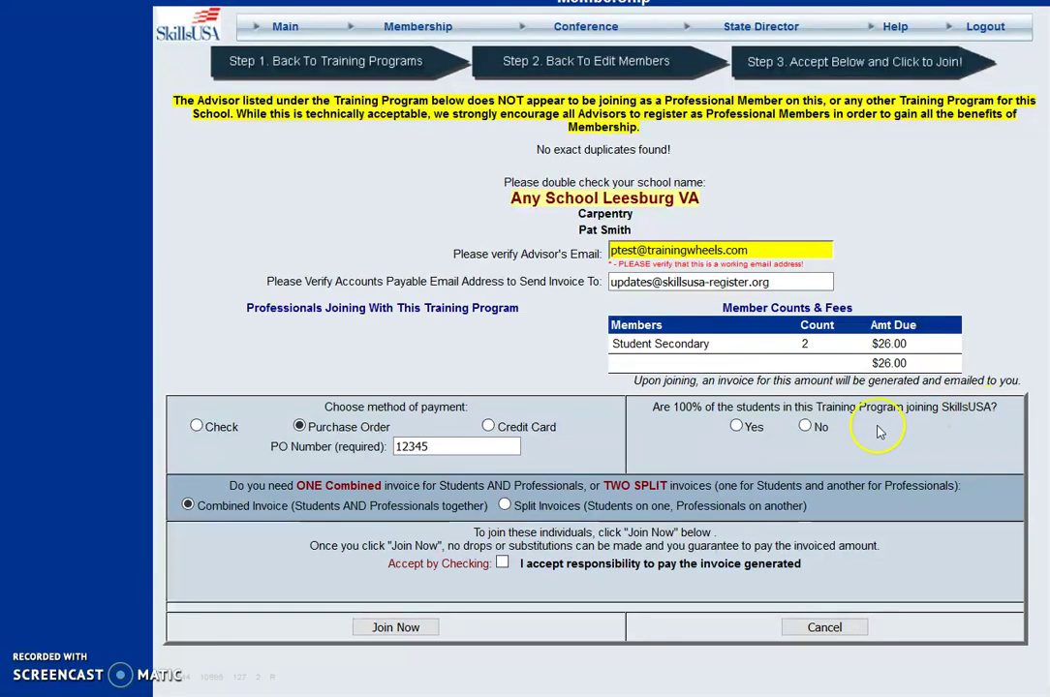
Answer Yes to 100% of the training program's students joining SkillsUSA, keeping Combined Invoice for students and professionals.
{"action": "left_click", "coordinate": [738, 427]}
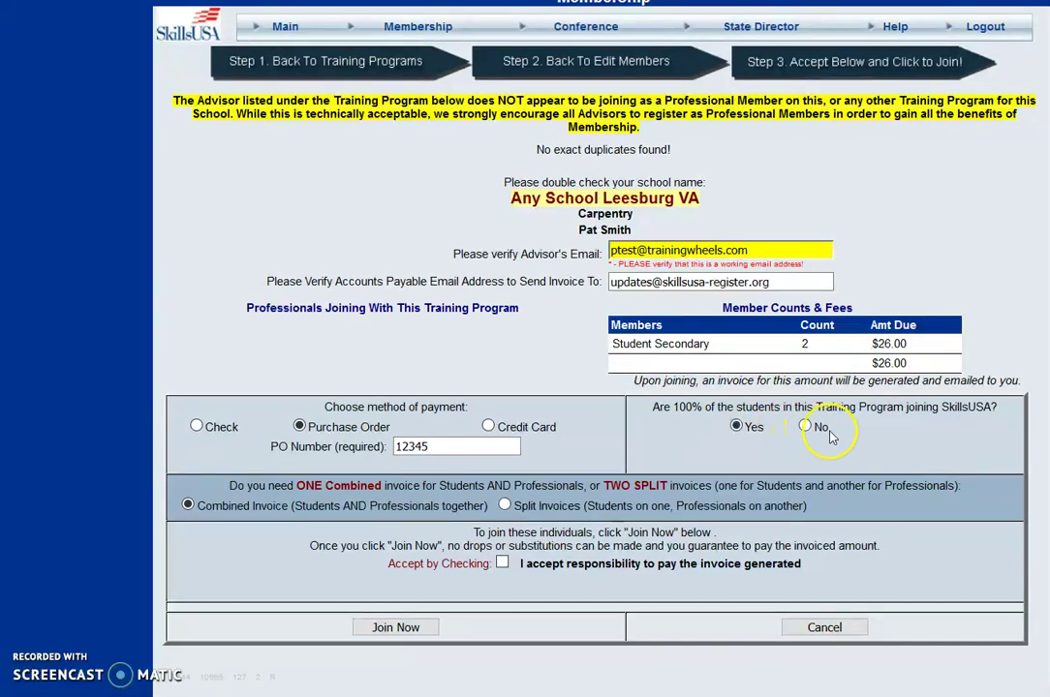
{"action": "left_click", "coordinate": [232, 514]}
{"action": "left_click", "coordinate": [235, 513]}
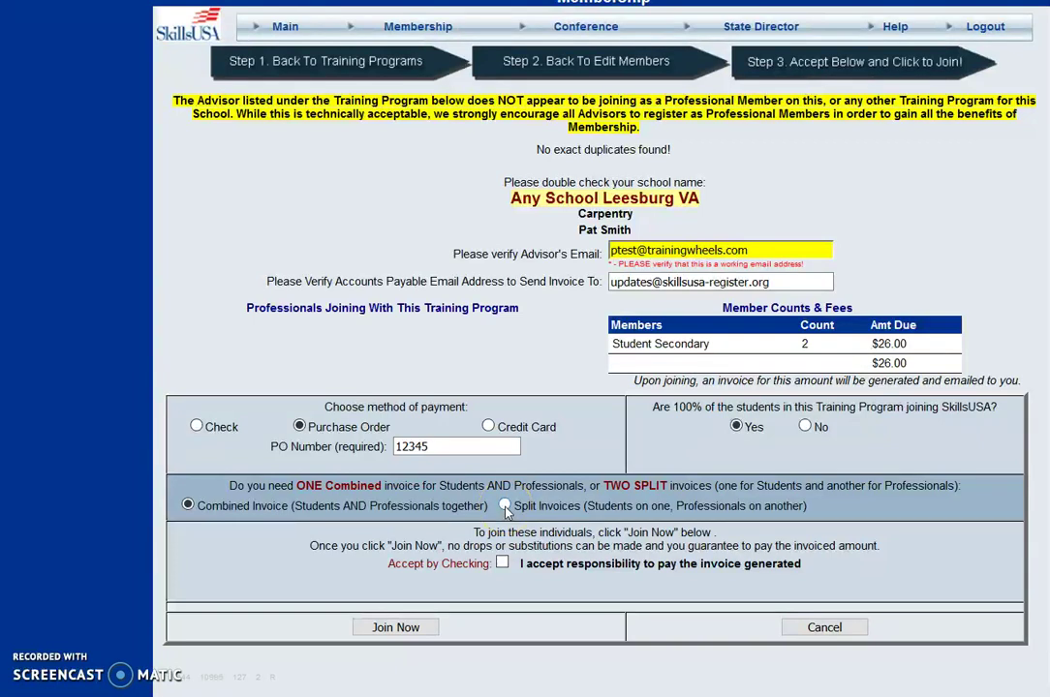
Accept responsibility for paying the generated invoice and submit the Carpentry members to join.
{"action": "left_click", "coordinate": [501, 565]}
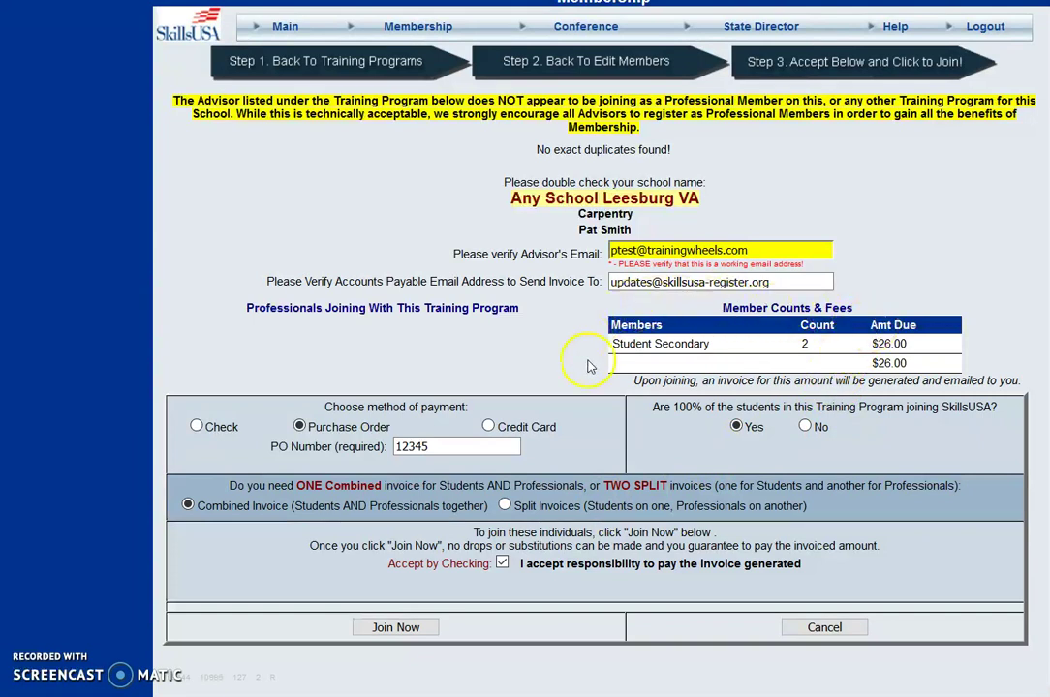
{"action": "left_click", "coordinate": [822, 359]}
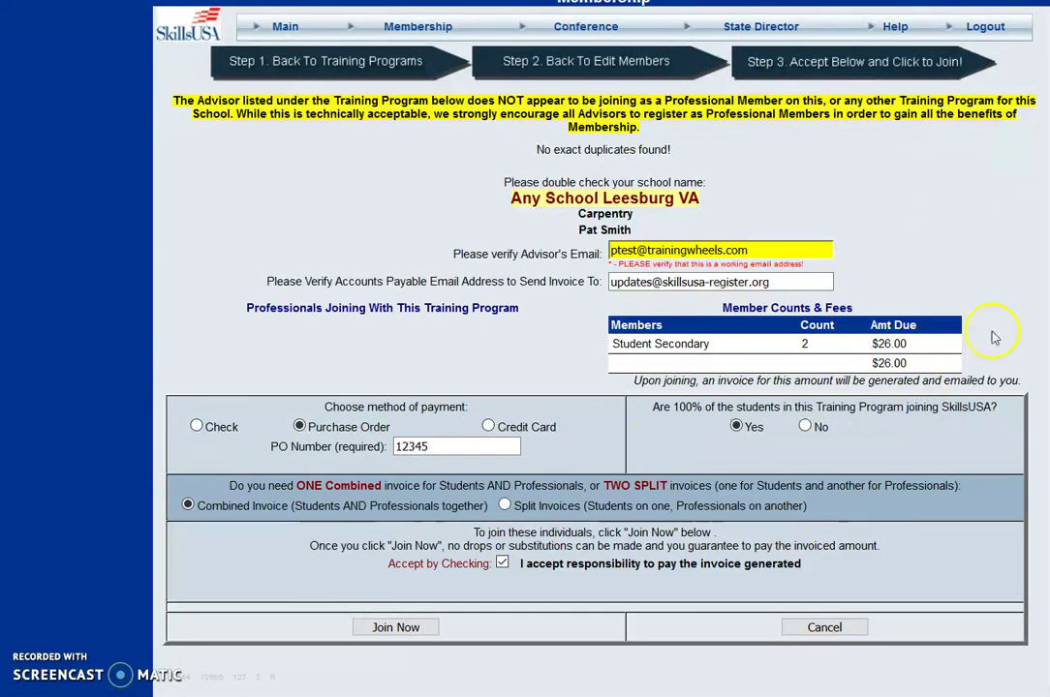
{"action": "left_click", "coordinate": [407, 630]}
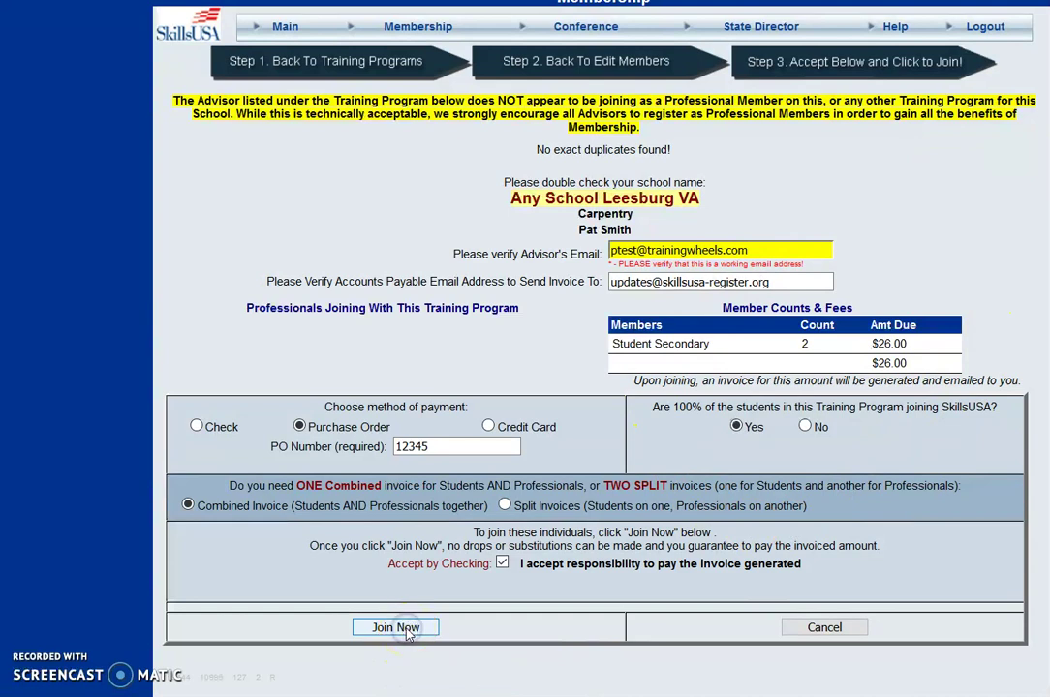